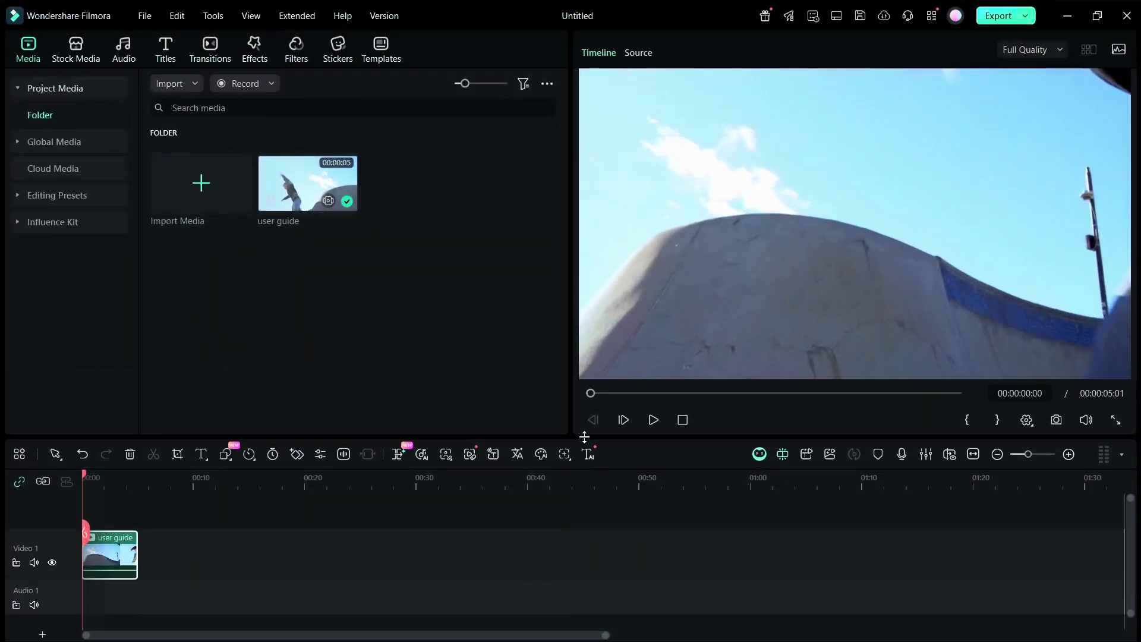
scroll(132, 489, "up", 3)
- Scrub the skateboard clip to the mid-air jump, about two seconds in, and play it
left_click(132, 479)
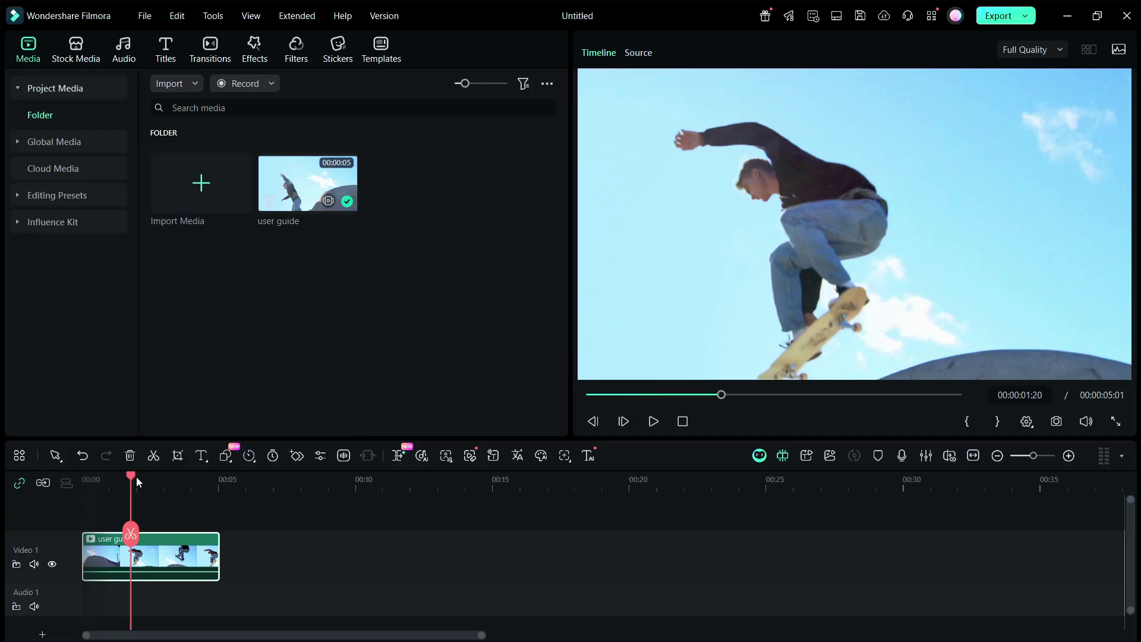
left_click_drag(137, 477, 146, 479)
scroll(527, 517, "down", 1)
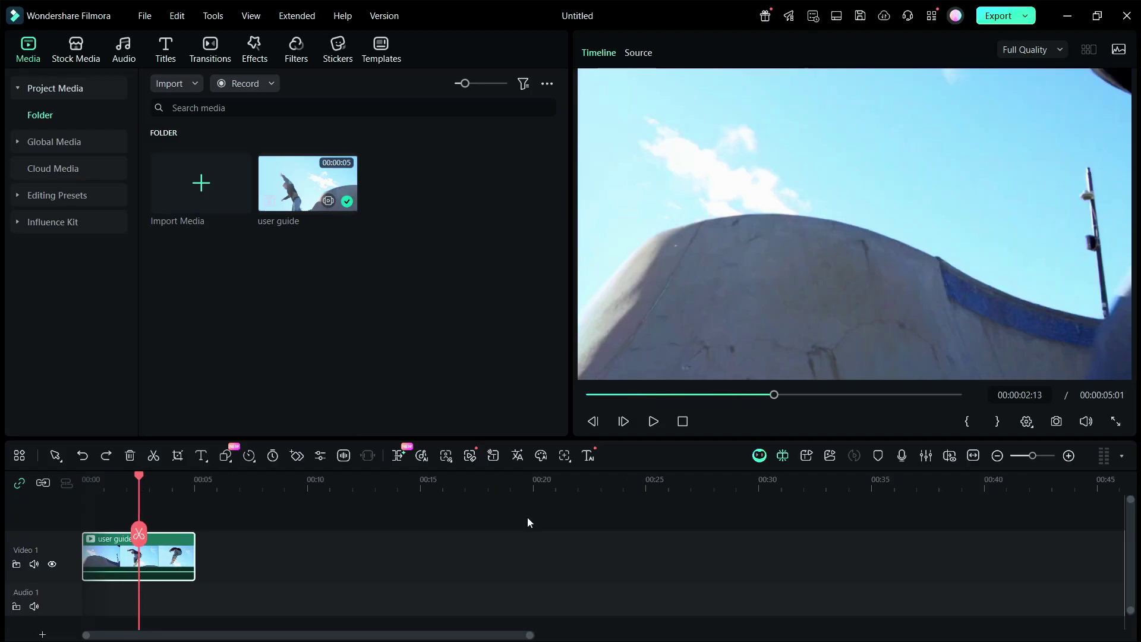
left_click(652, 424)
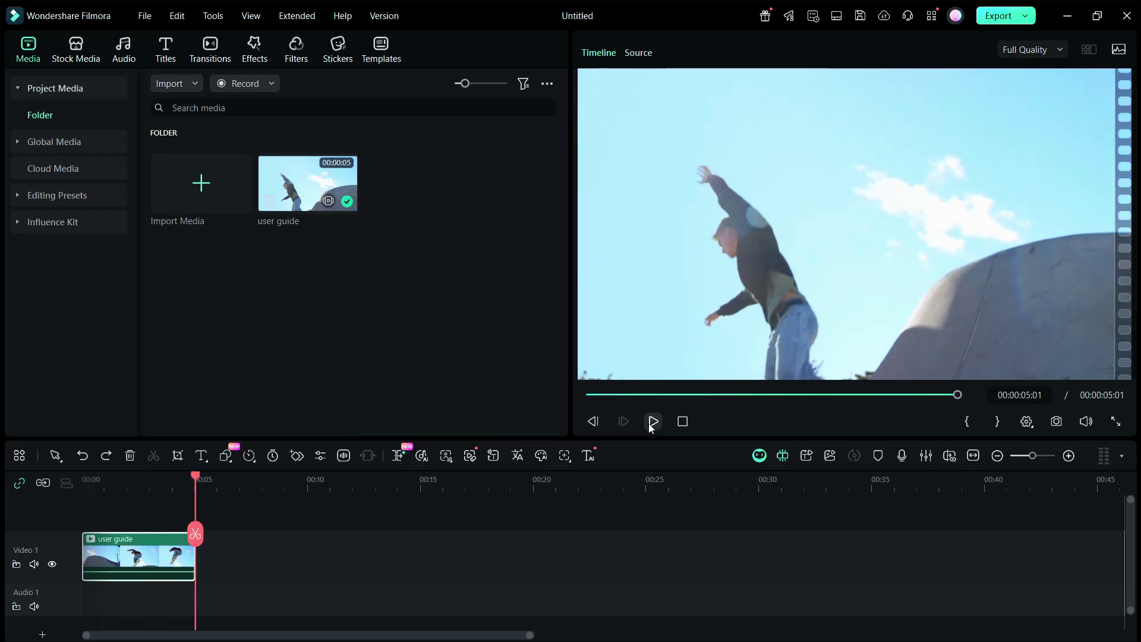
- Enable AI Extend and drag the clip's end out by about four seconds of AI continuation
left_click(400, 462)
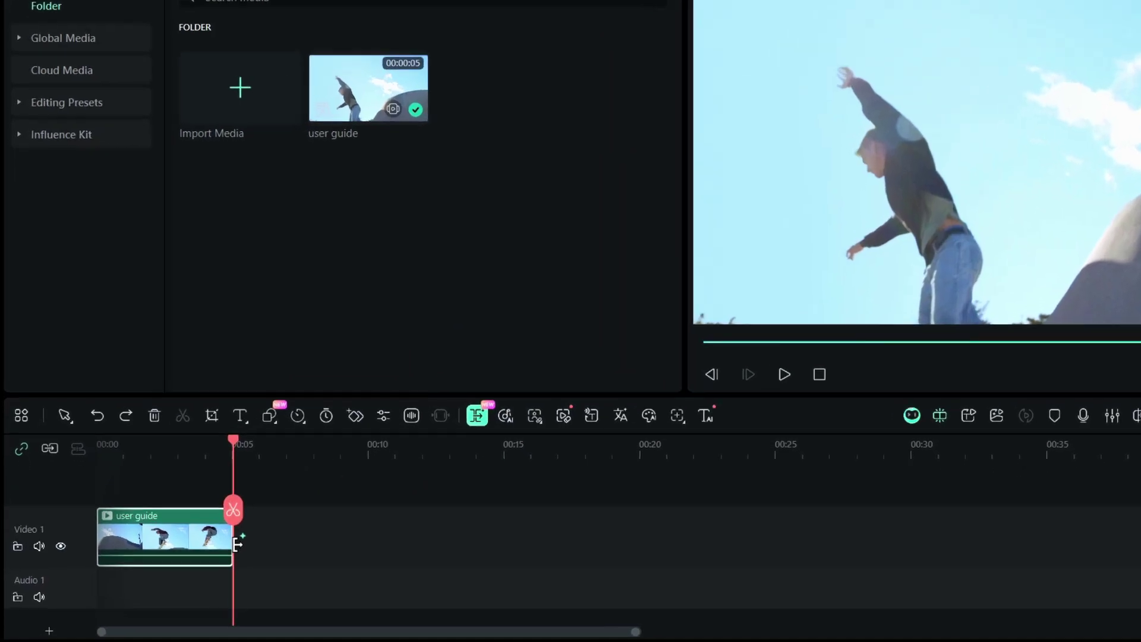
left_click_drag(198, 562, 266, 564)
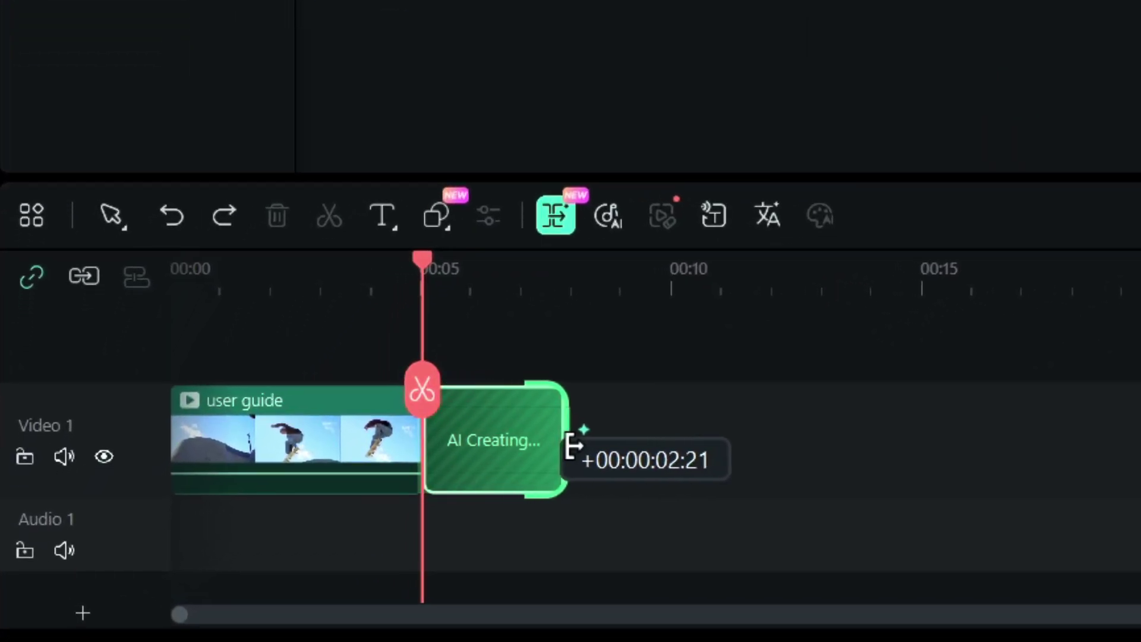
left_click_drag(575, 446, 289, 557)
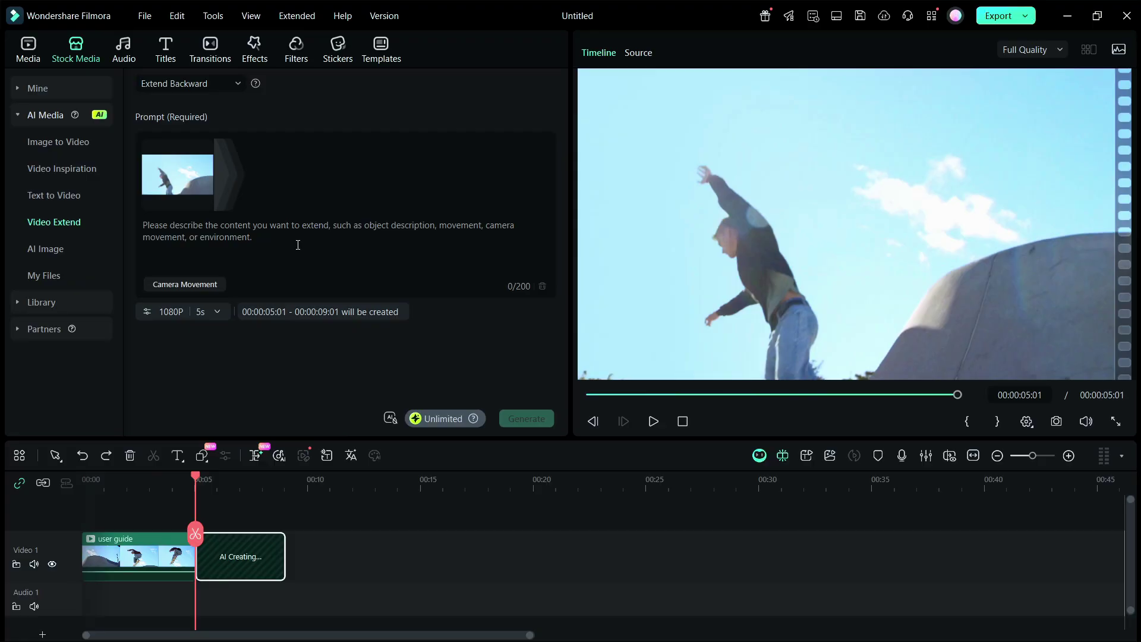
- Keep the extension direction and 1080P/5s settings, then generate the skater-hit-by-car extension
left_click(210, 82)
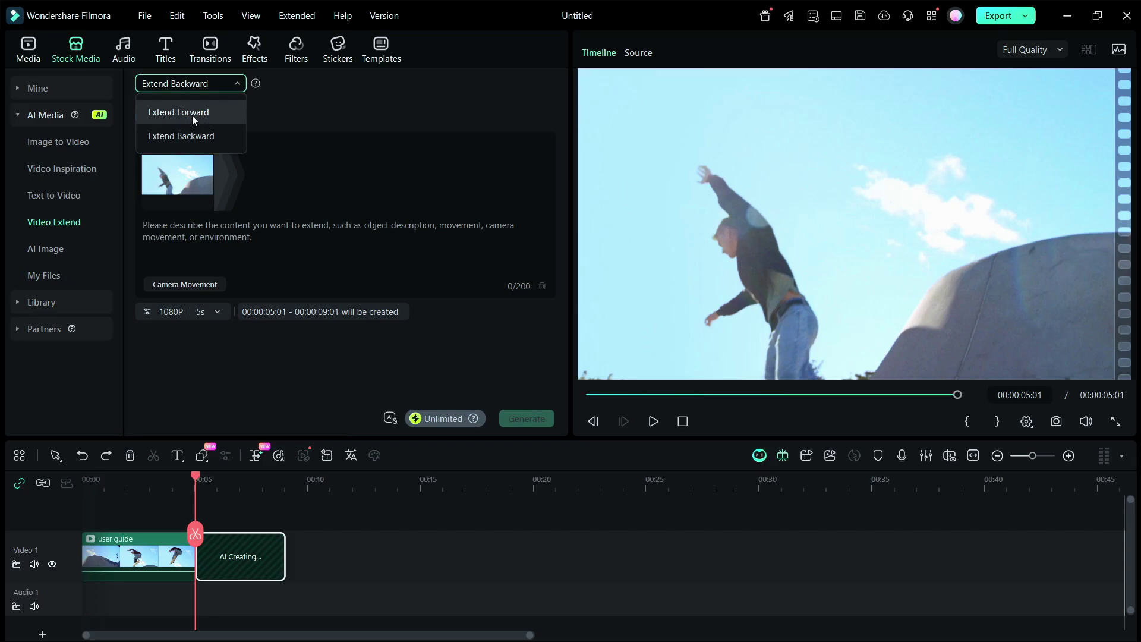
left_click(220, 260)
left_click(175, 311)
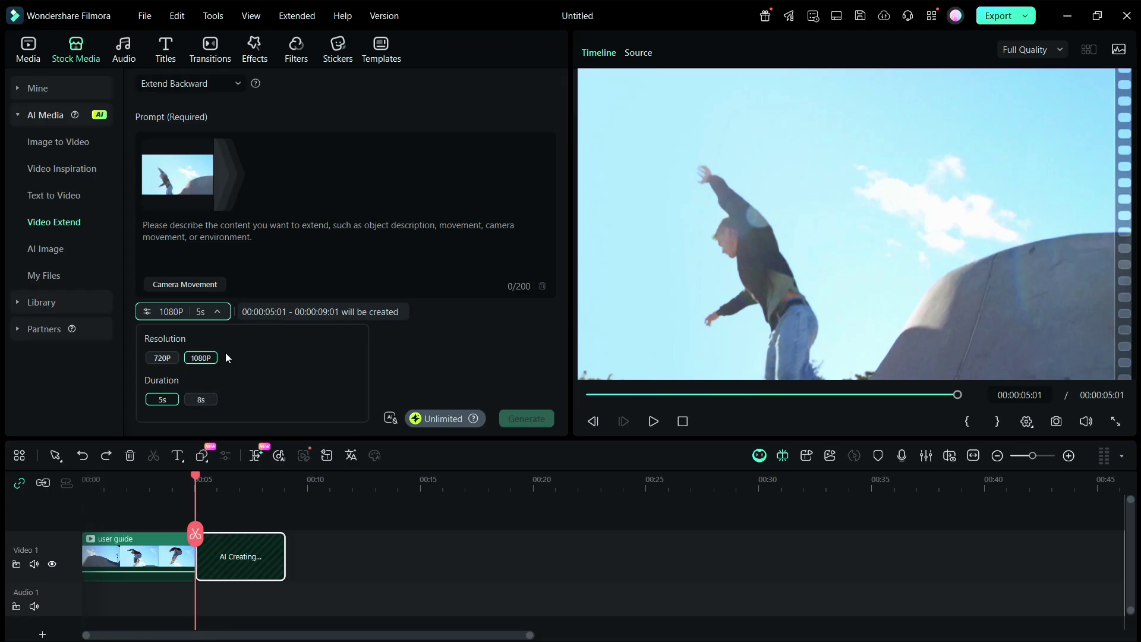
left_click(256, 234)
type("t")
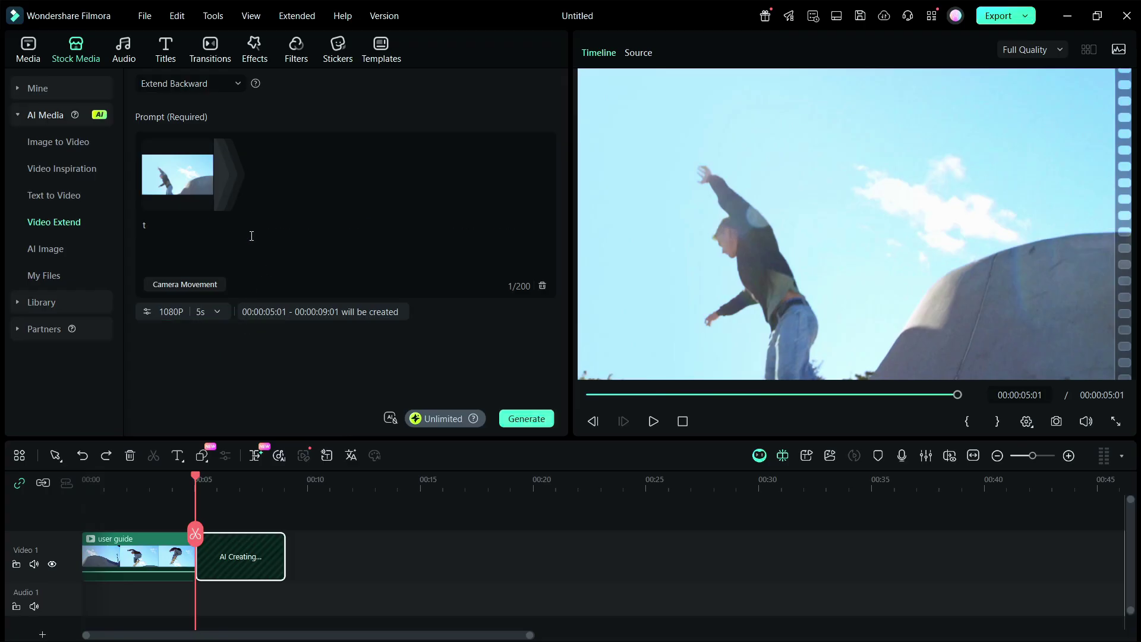
type("he skater")
type(" slides down the ramp into a road, and a")
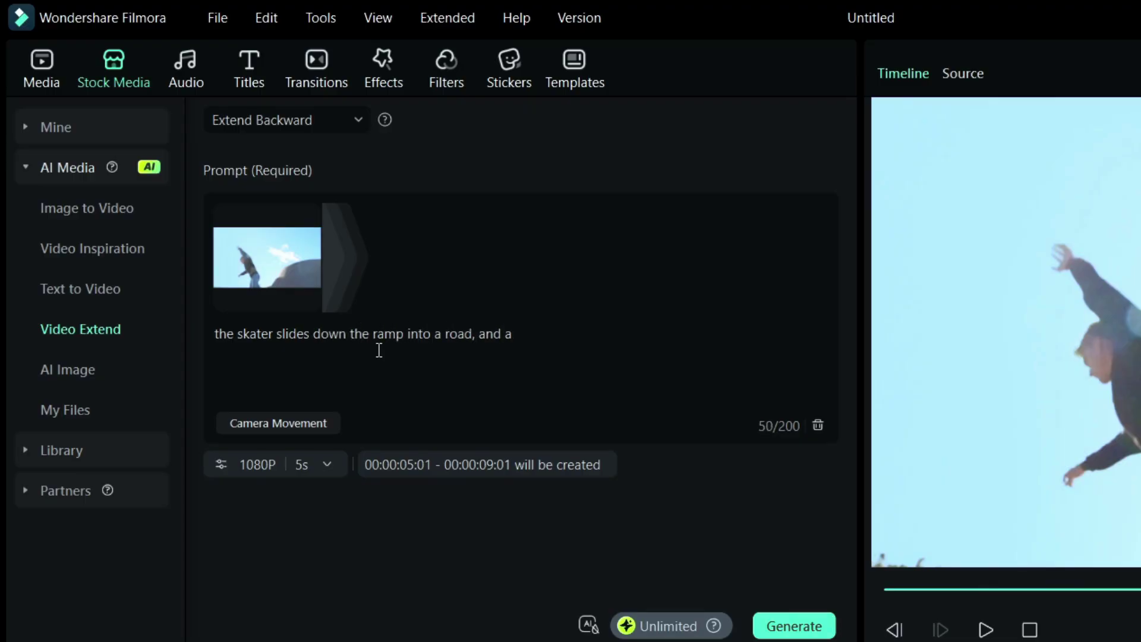
type("h")
type("im")
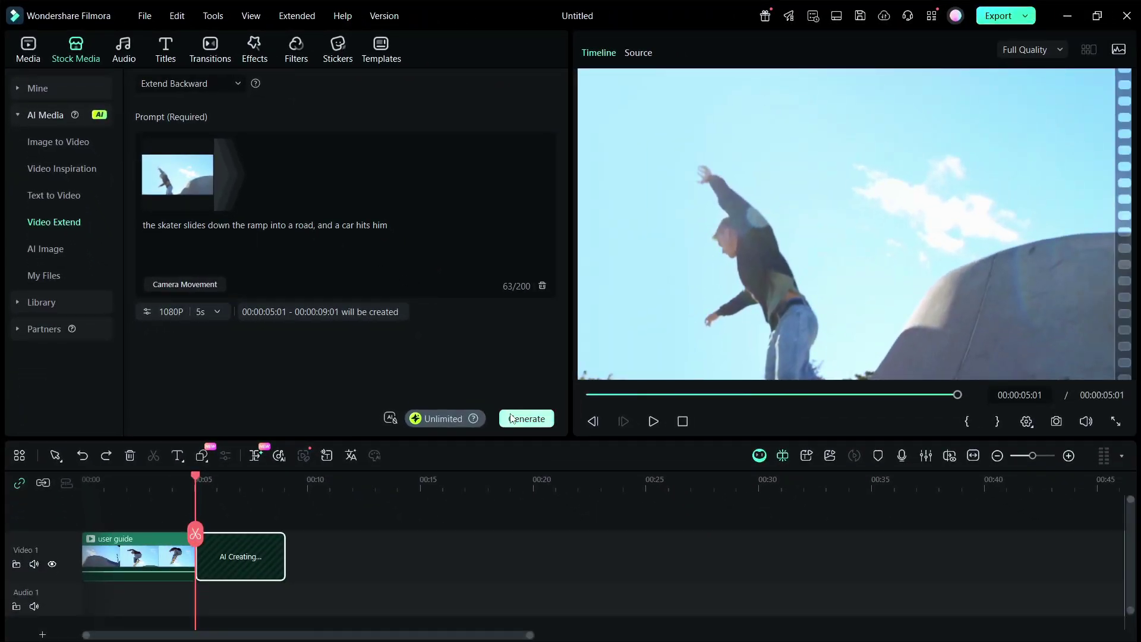
left_click(511, 417)
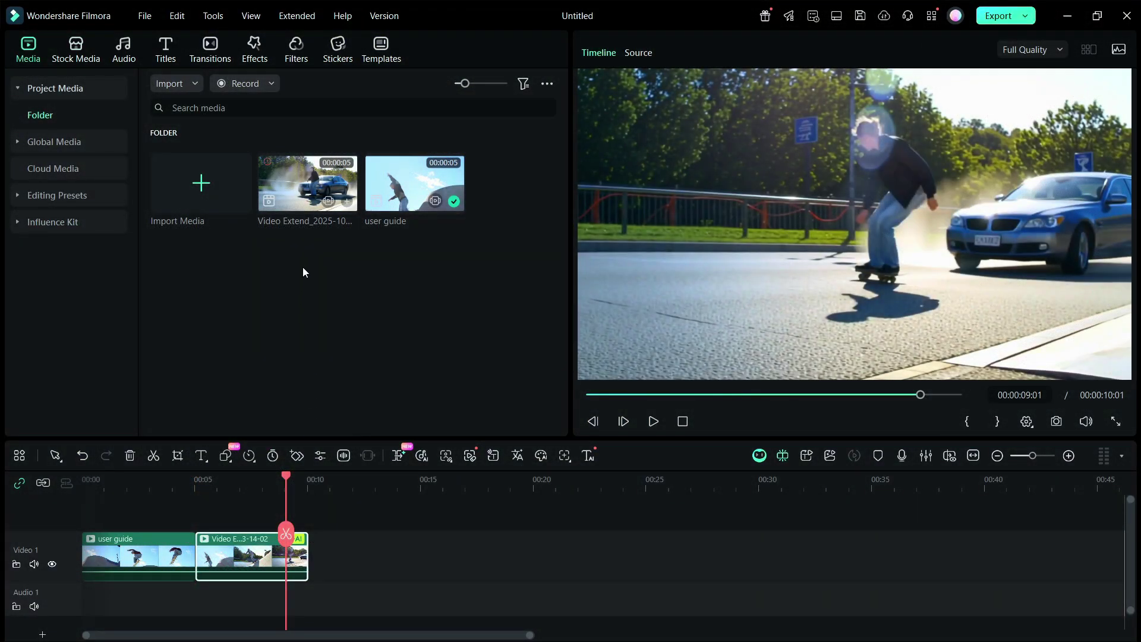
- Play the skateboard sequence from the jump, then preview the generated extension clip alone
left_click(170, 489)
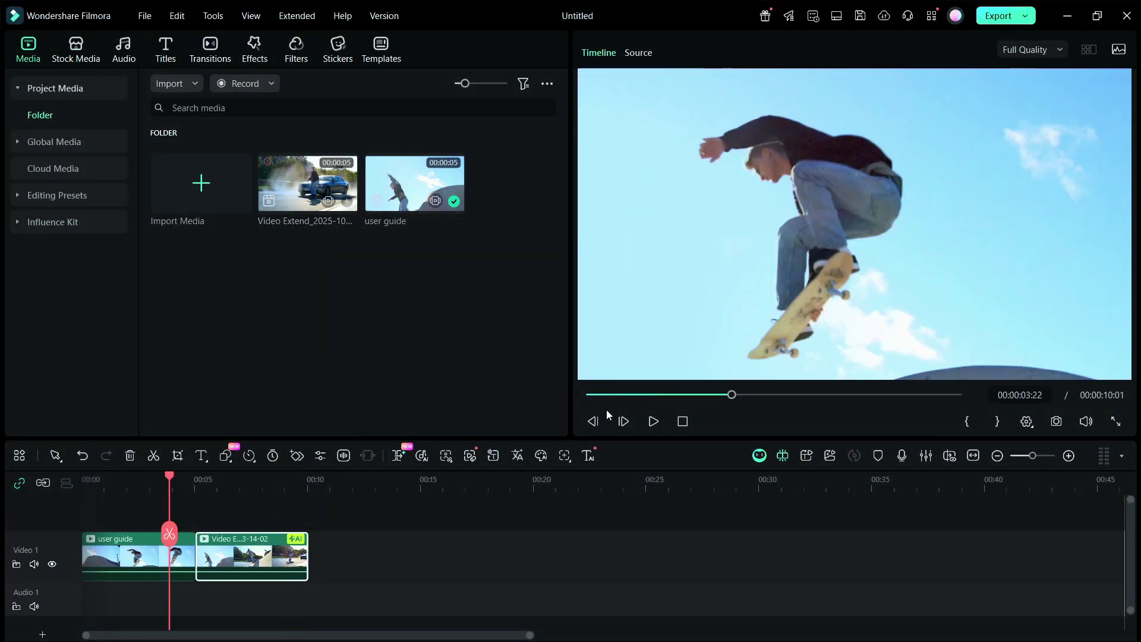
left_click(654, 422)
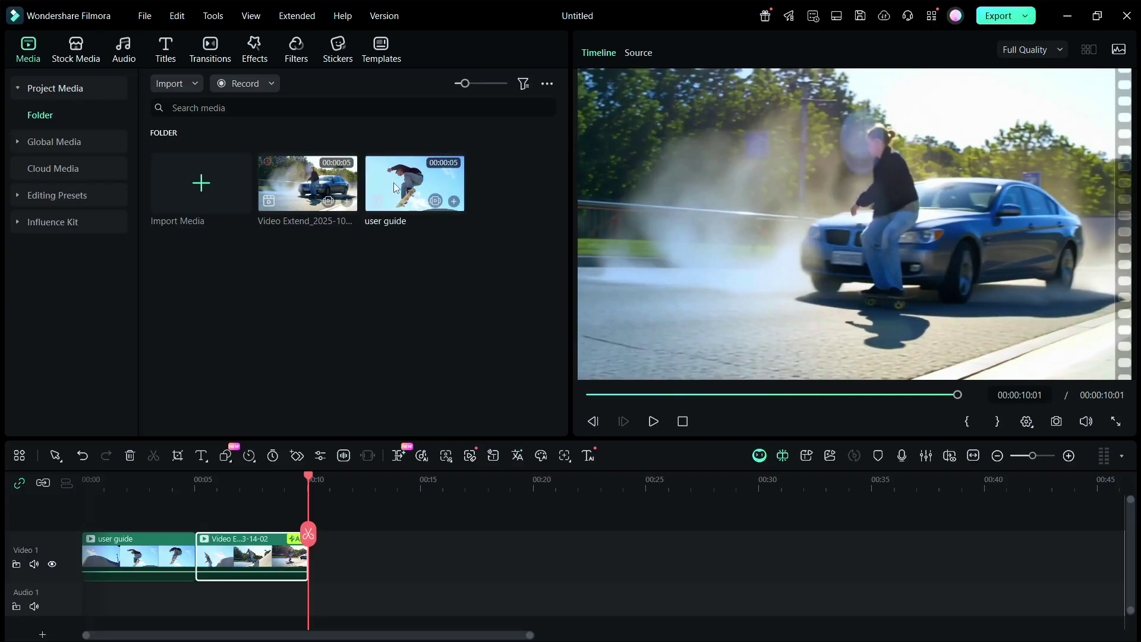
mouse_move(415, 183)
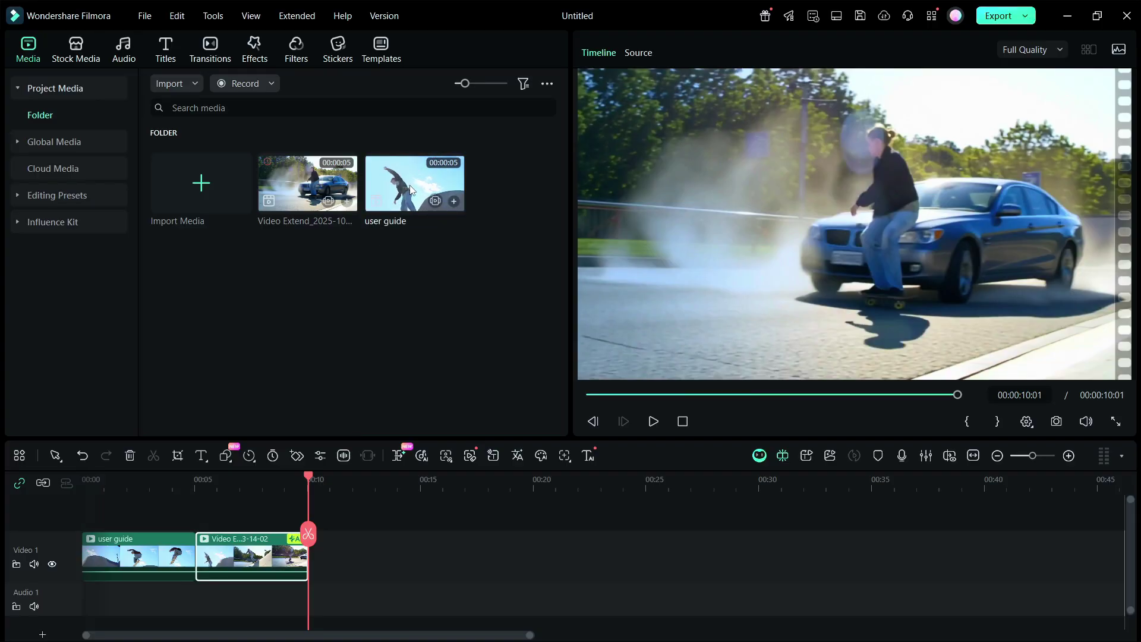
double_click(313, 184)
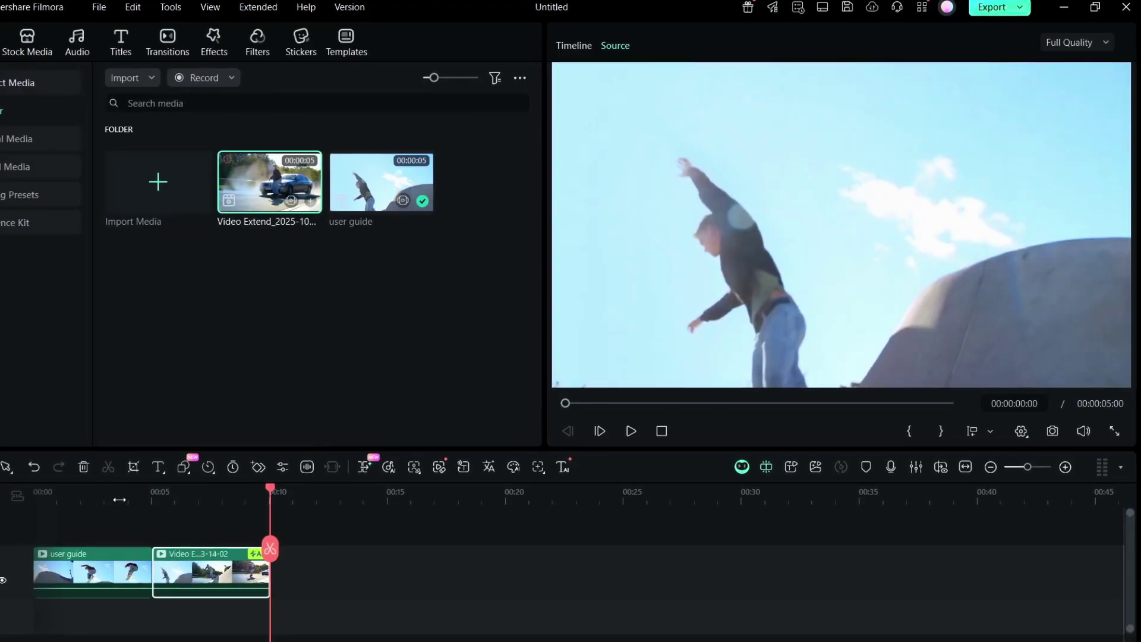
- Replay the sequence from about 3 seconds, then preview the extension clip by itself again
left_click(126, 498)
left_click(630, 430)
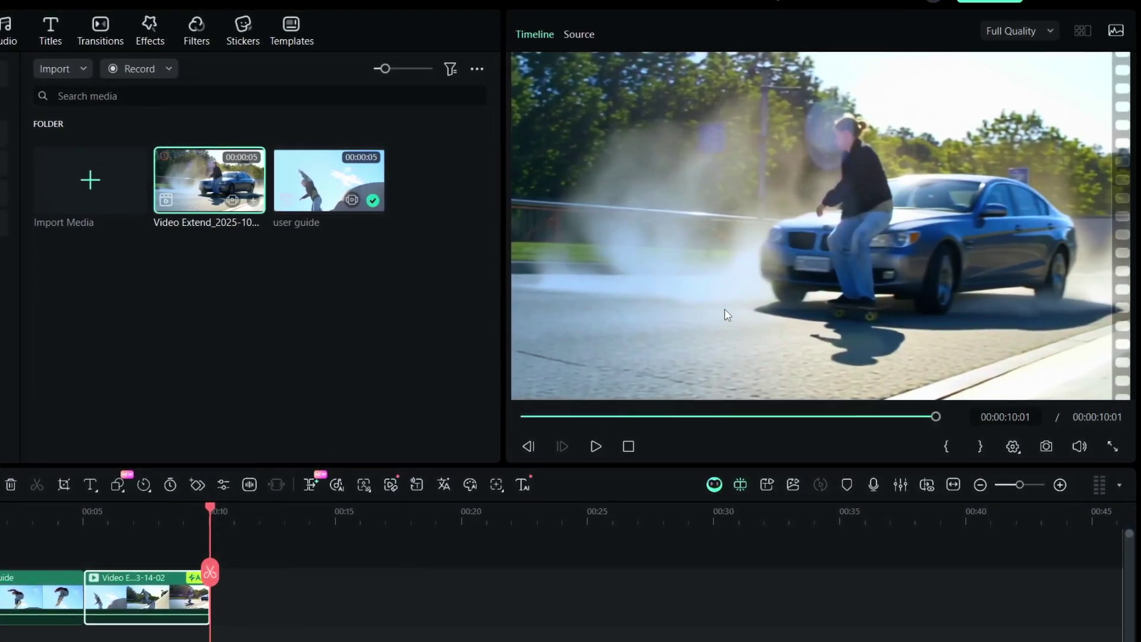
left_click(158, 515)
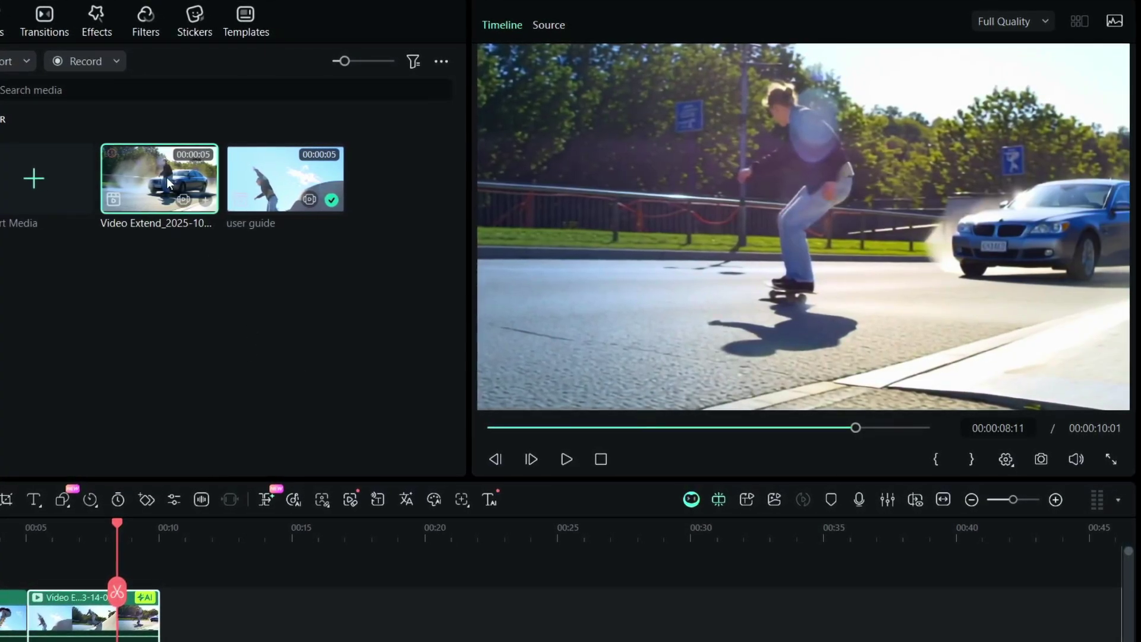
double_click(166, 177)
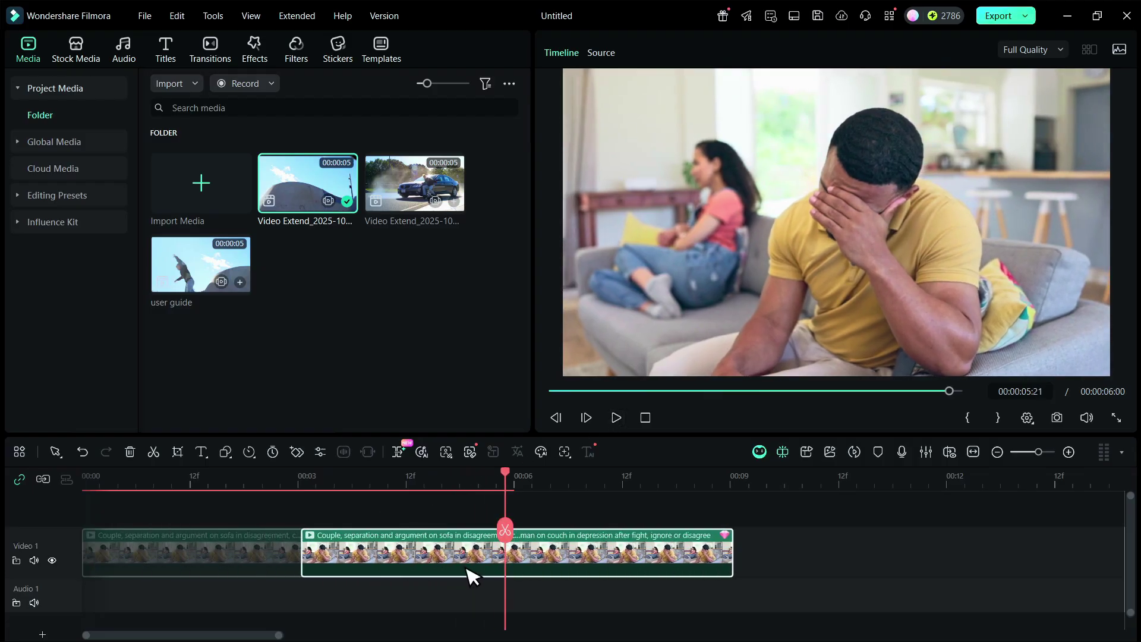
- Shift the couple clip to about 3 s and generate an AI lead-in of shouting, then sitting frustrated
left_click_drag(234, 559, 453, 559)
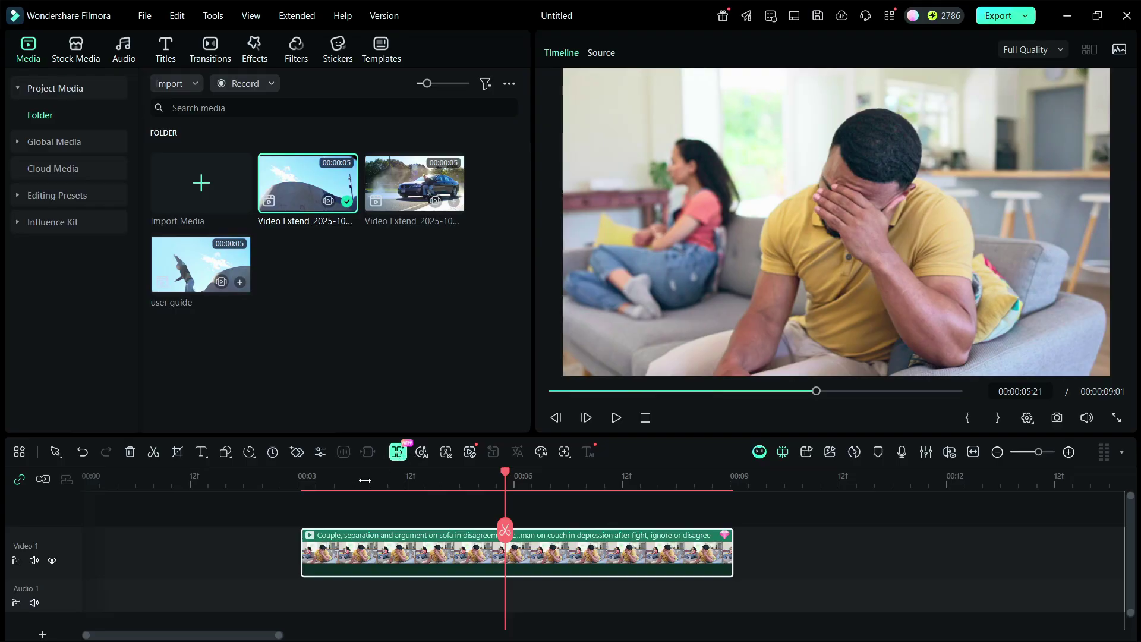
mouse_move(305, 556)
left_mouse_down()
mouse_move(75, 575)
mouse_move(80, 554)
left_mouse_up()
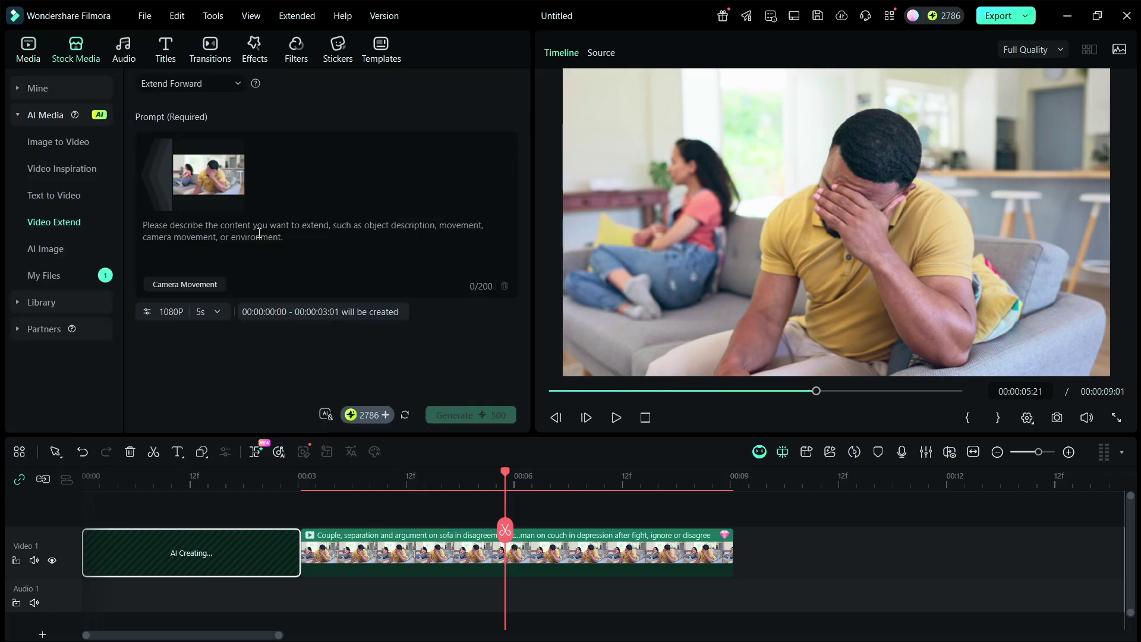
left_click(259, 233)
type("the couple sho")
type("uts at ea")
type("ch other")
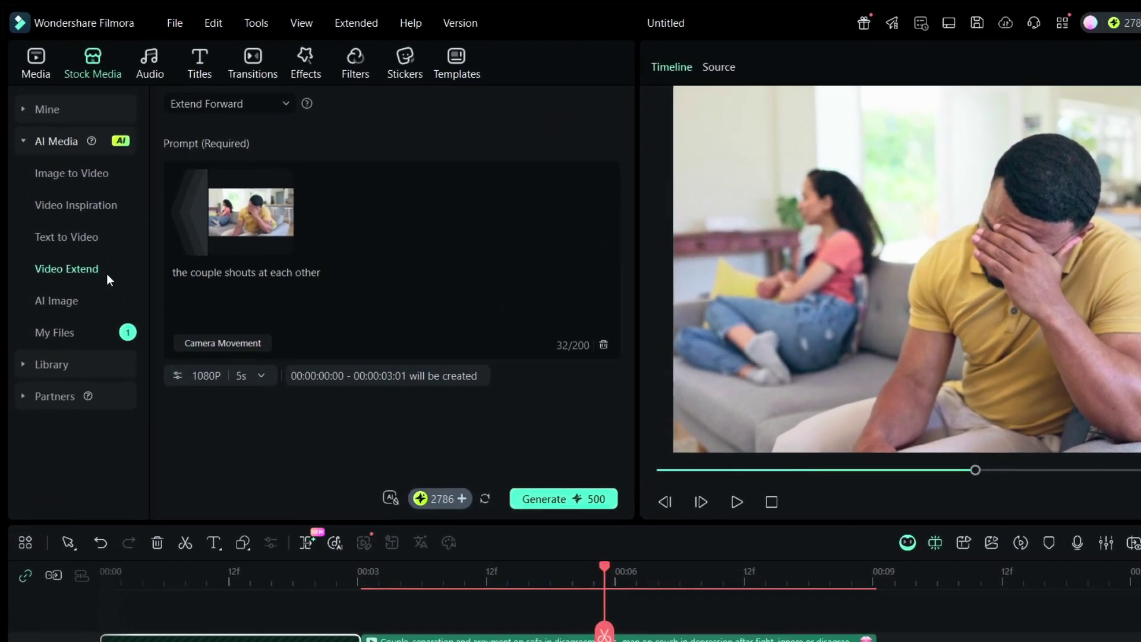
type(" very angrily. then they sits down on the s")
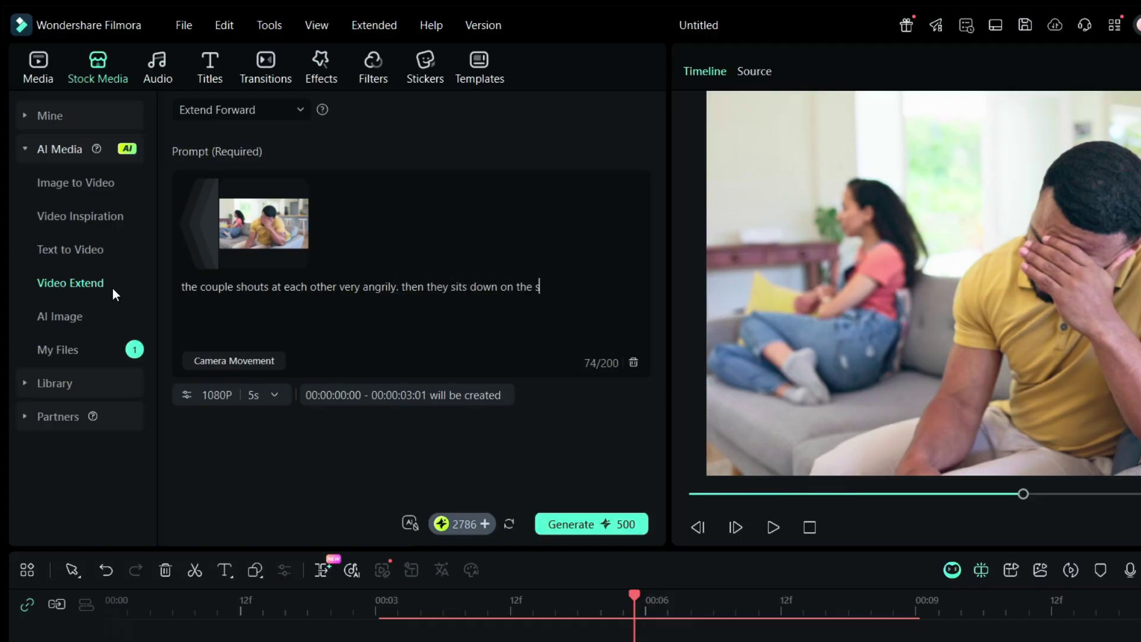
type("ofa frustr")
type("ated.")
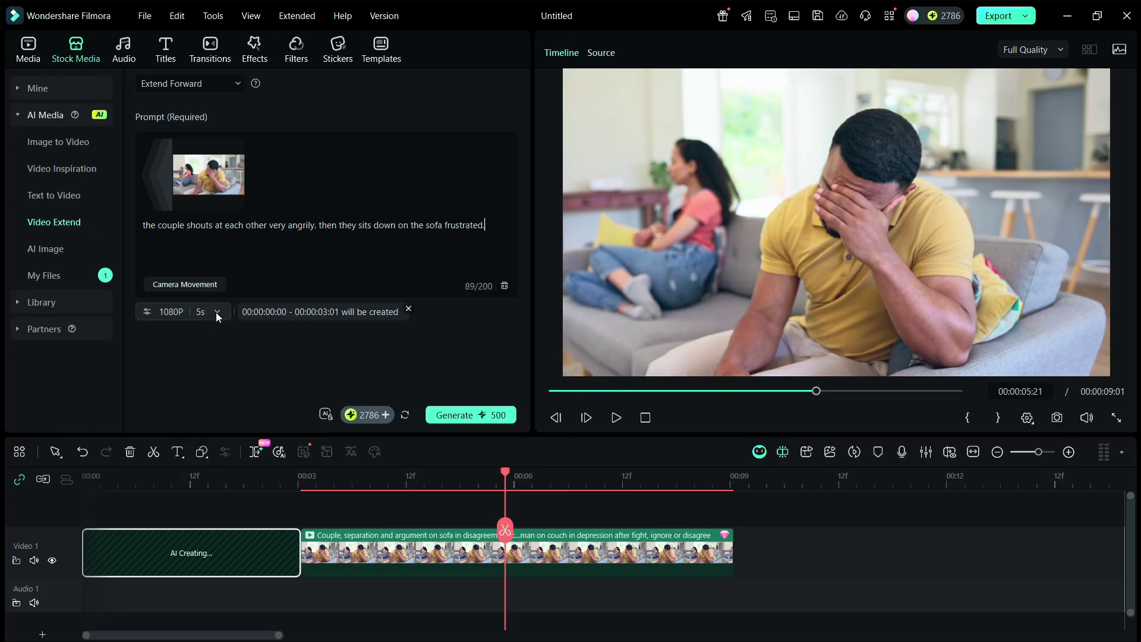
left_click(216, 312)
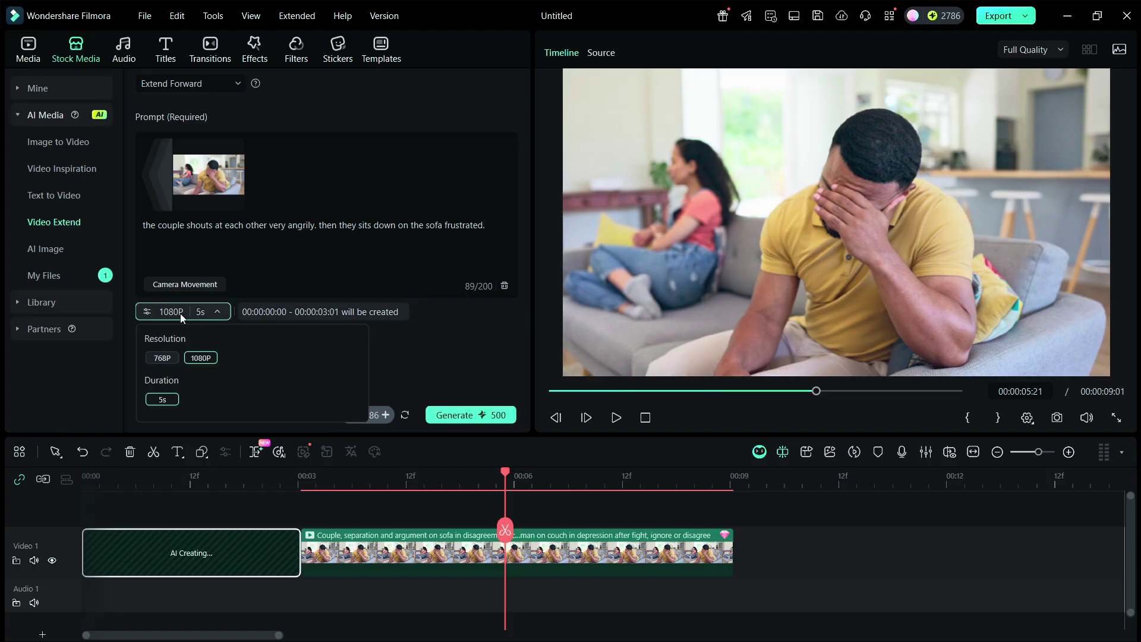
left_click(472, 415)
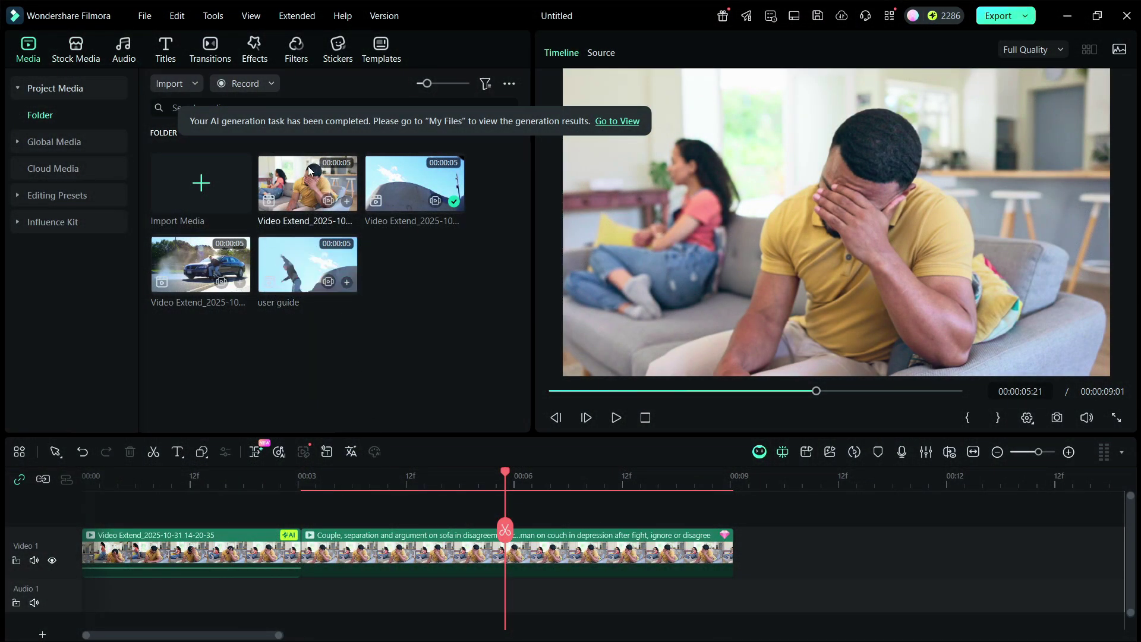
- Preview the generated couple clip on its own, then play the timeline from the start
double_click(313, 186)
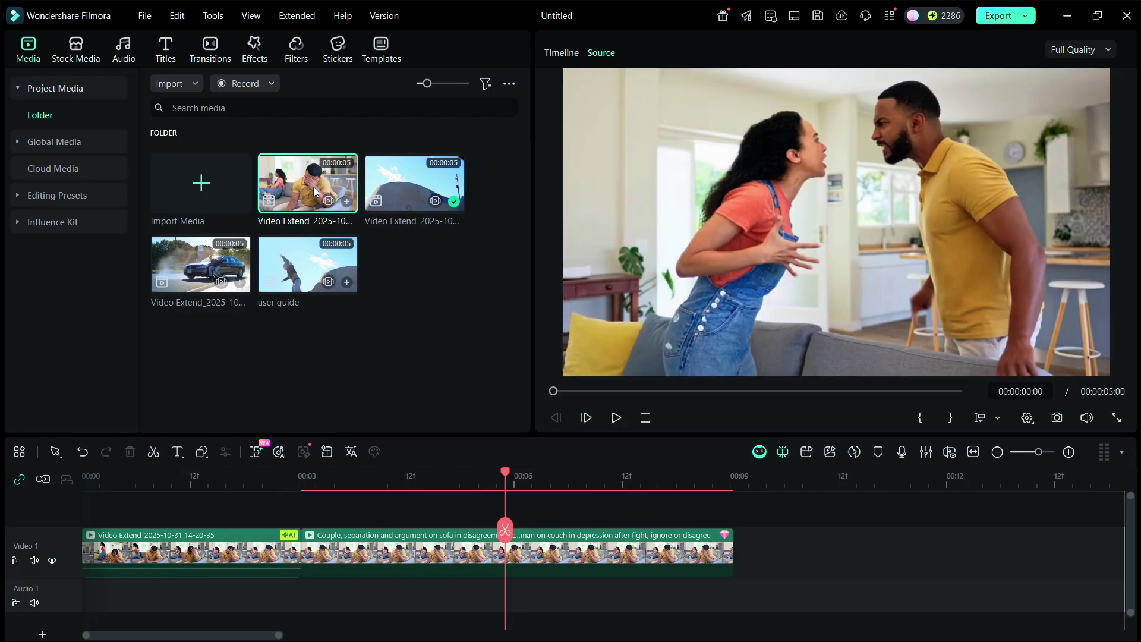
key("space")
left_click(128, 482)
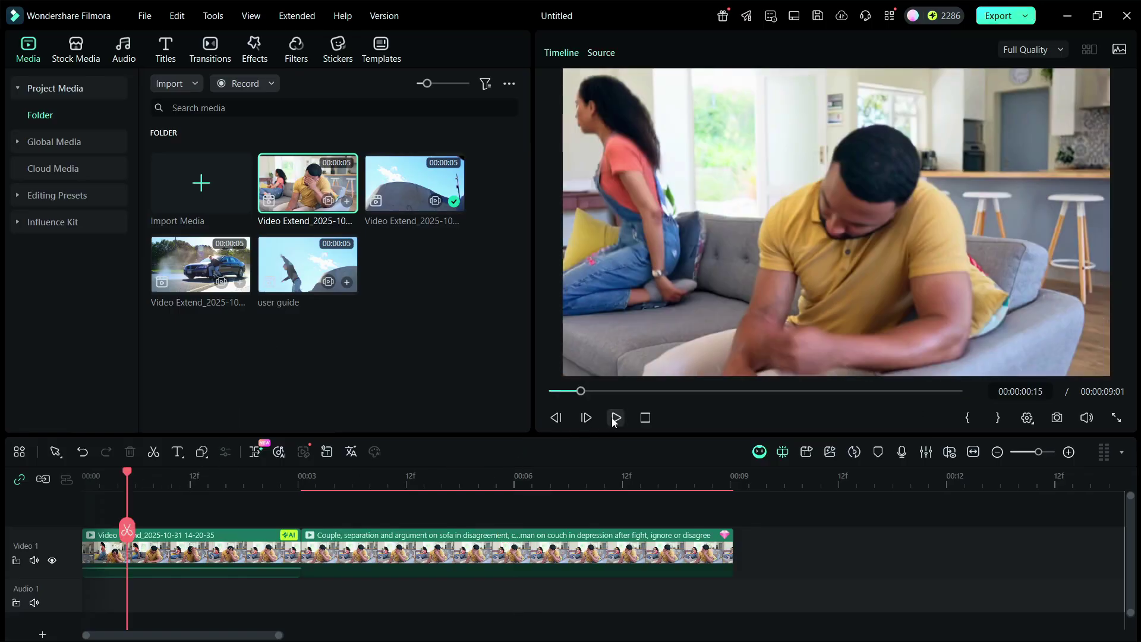
left_click(614, 418)
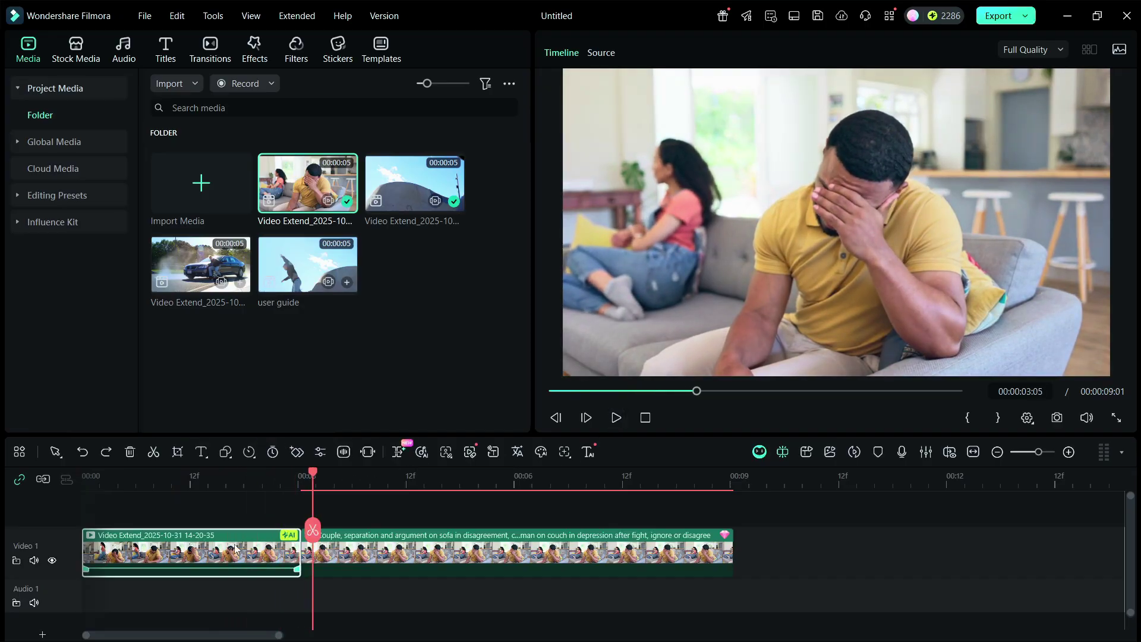
- Delete the first clip, push the argument clip to about 6 s, and place the extended clip first
key("Delete")
left_click_drag(316, 550, 629, 571)
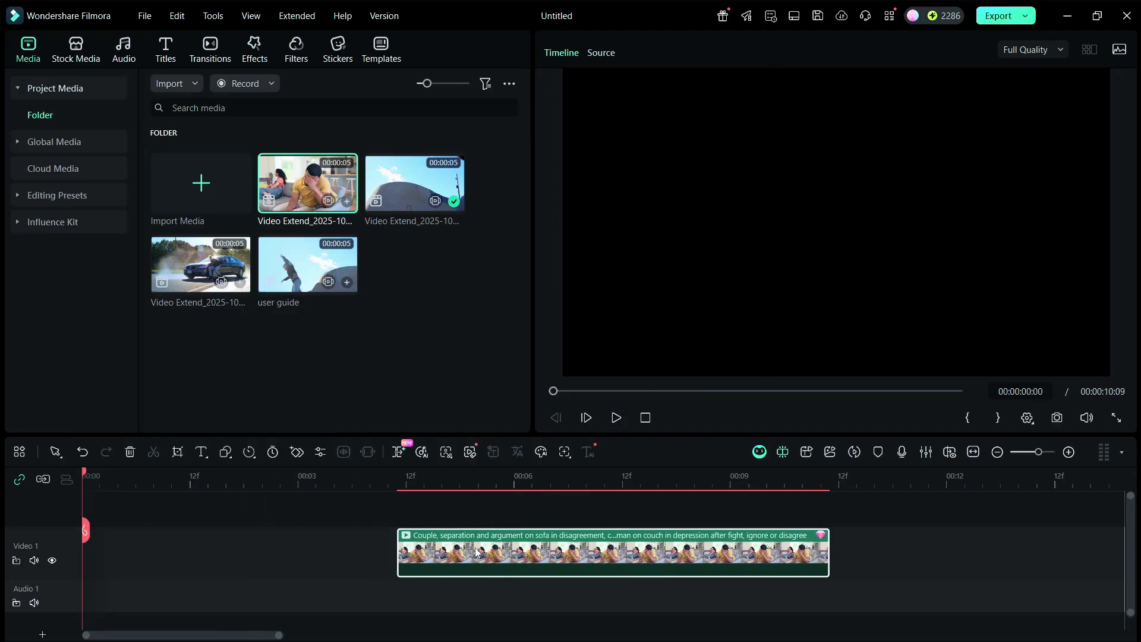
left_click_drag(487, 570, 589, 576)
mouse_move(257, 336)
left_mouse_down()
mouse_move(92, 595)
mouse_move(54, 612)
left_mouse_up()
left_click_drag(587, 560, 537, 572)
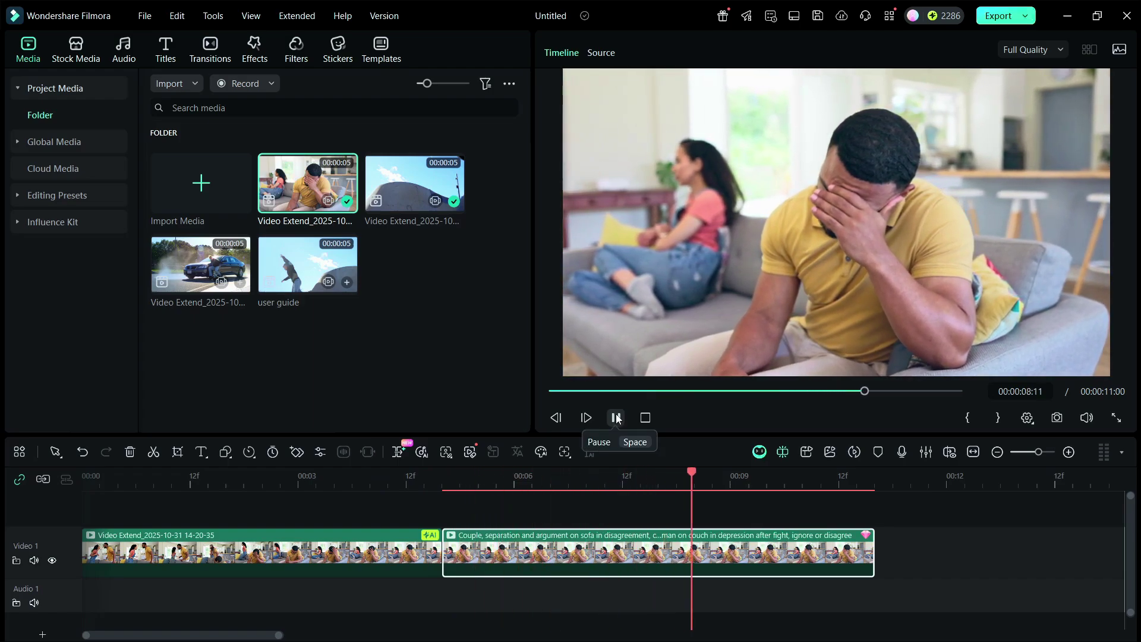
left_click(615, 417)
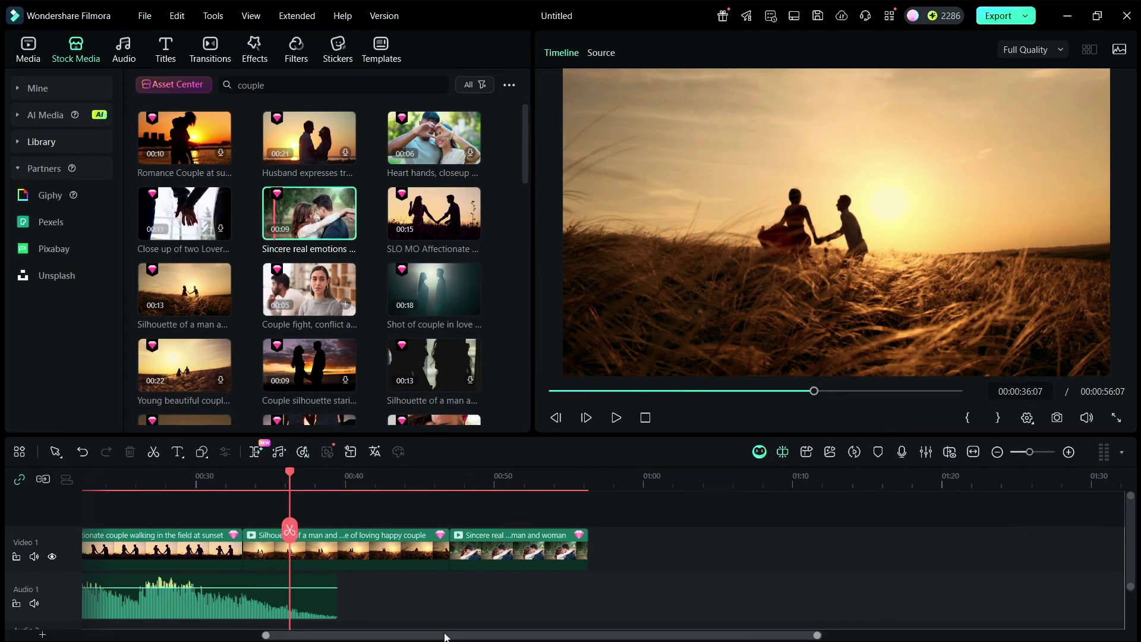
left_click_drag(445, 636, 227, 626)
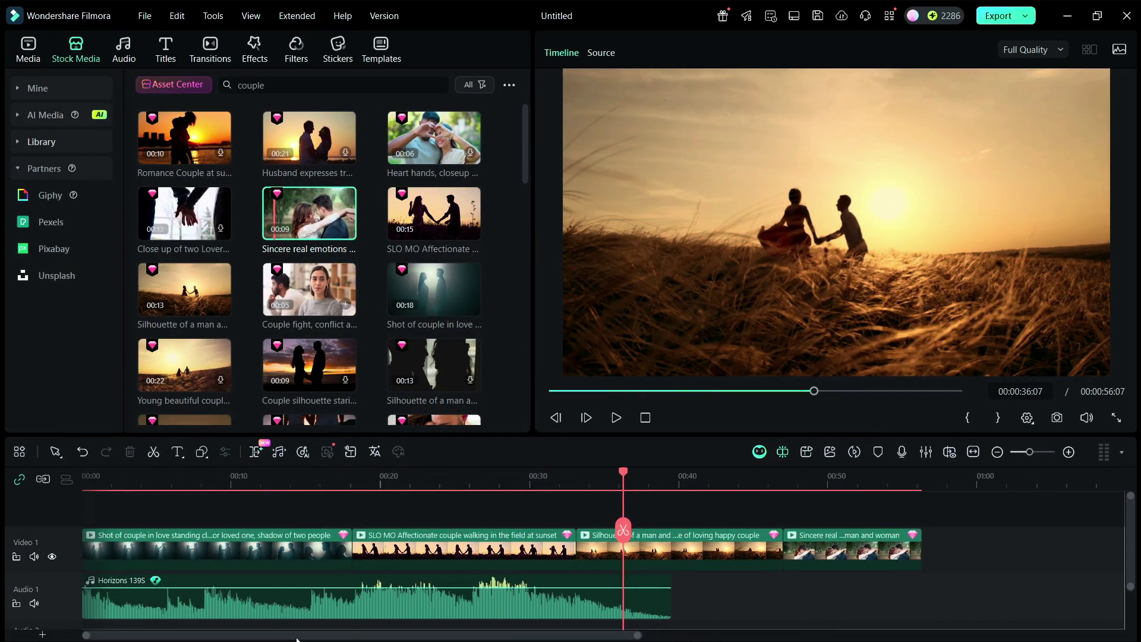
left_click(617, 417)
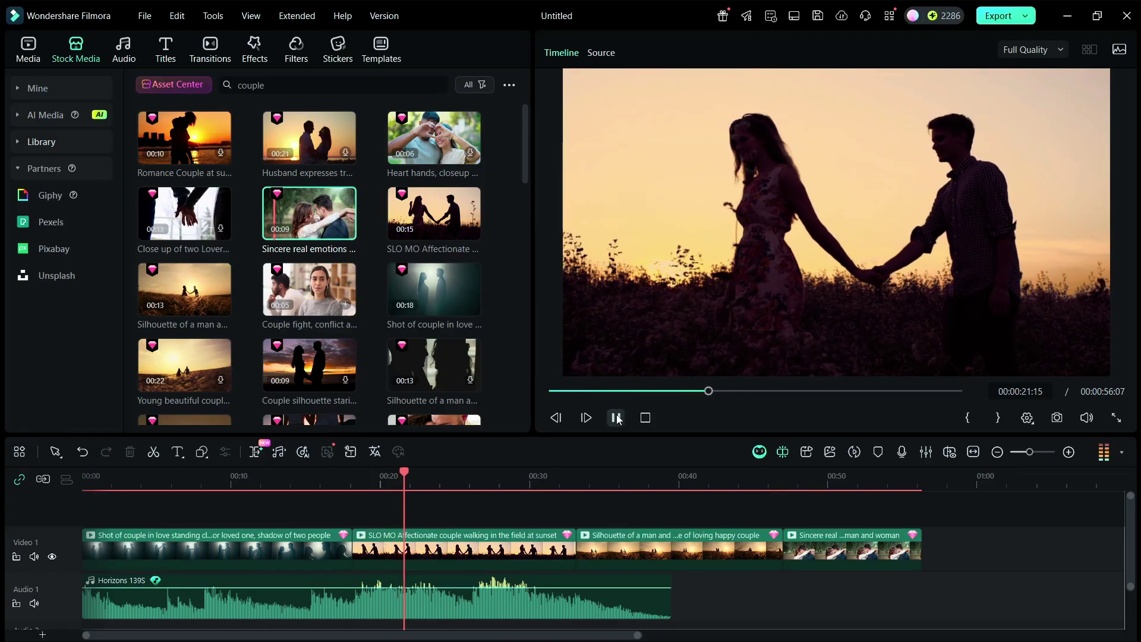
left_click(573, 478)
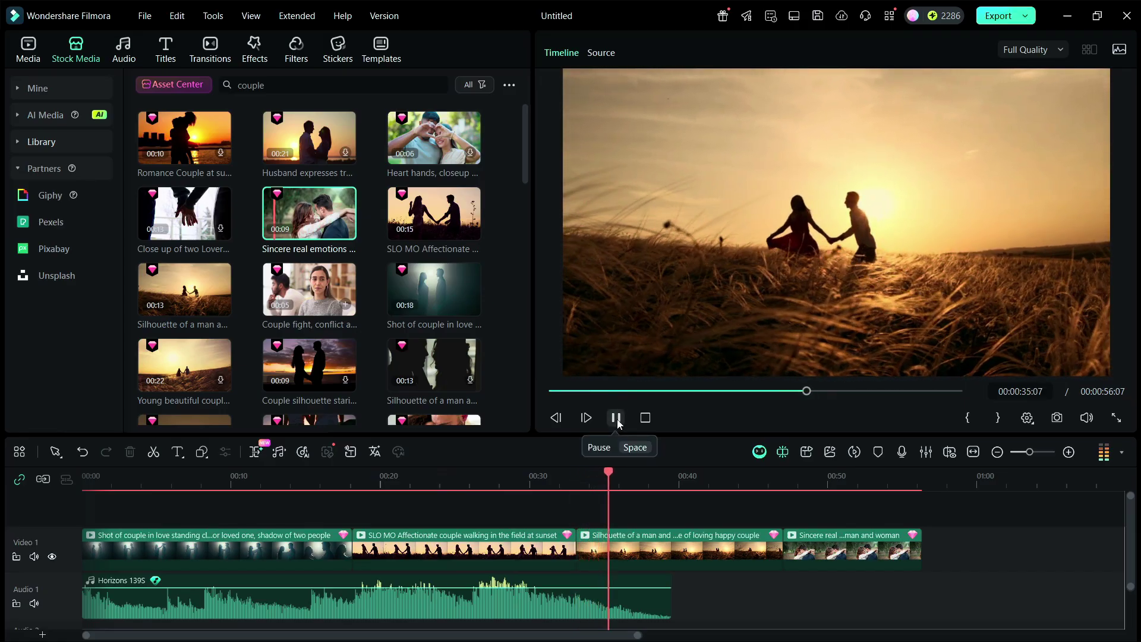
left_click(617, 419)
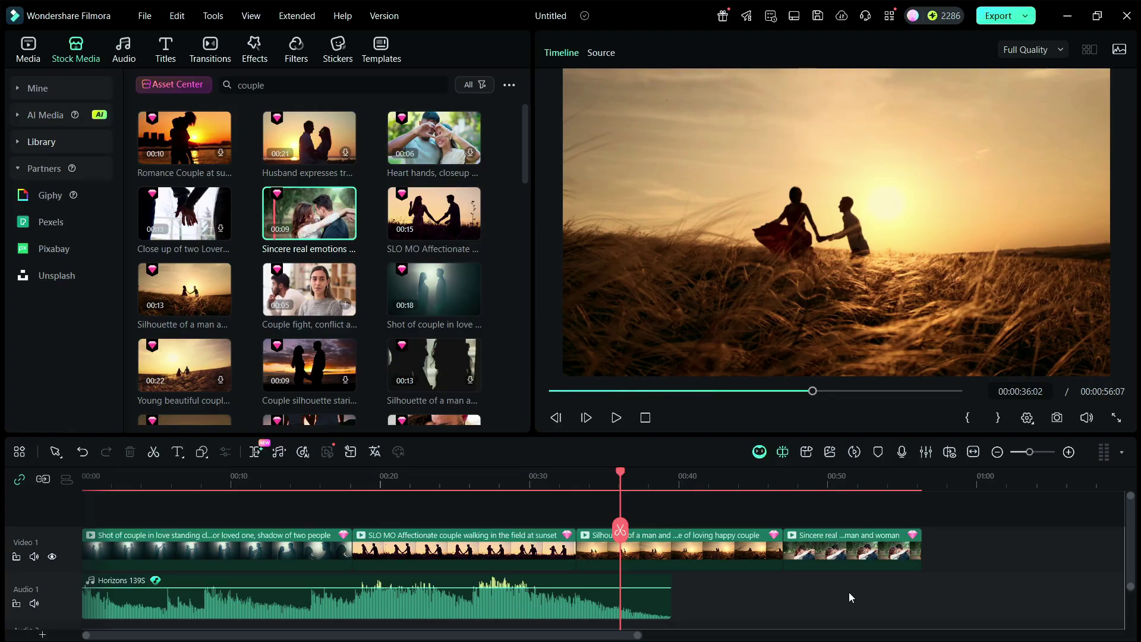
left_click(606, 600)
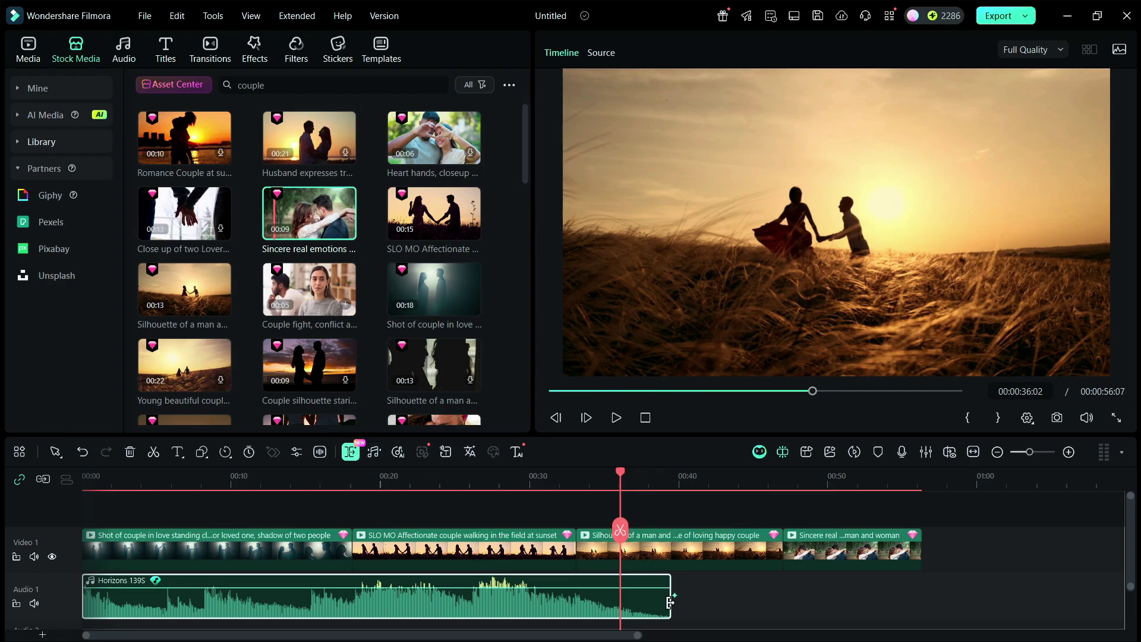
- Stretch the Horizons 1395 music to the video end and play the montage back
left_click_drag(669, 603, 921, 610)
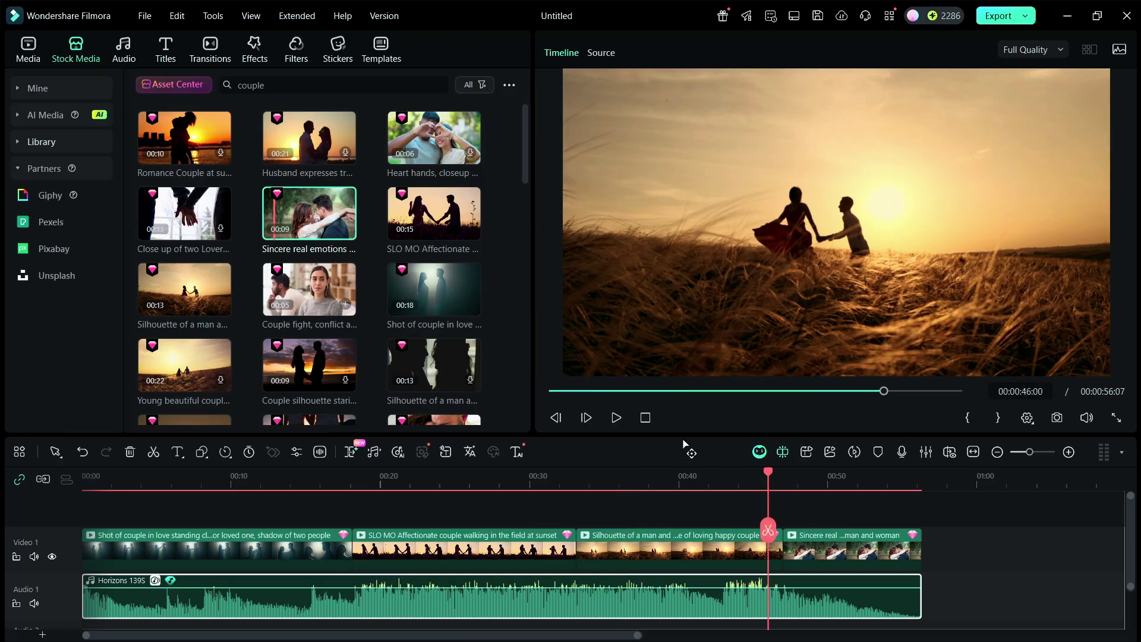
left_click(617, 418)
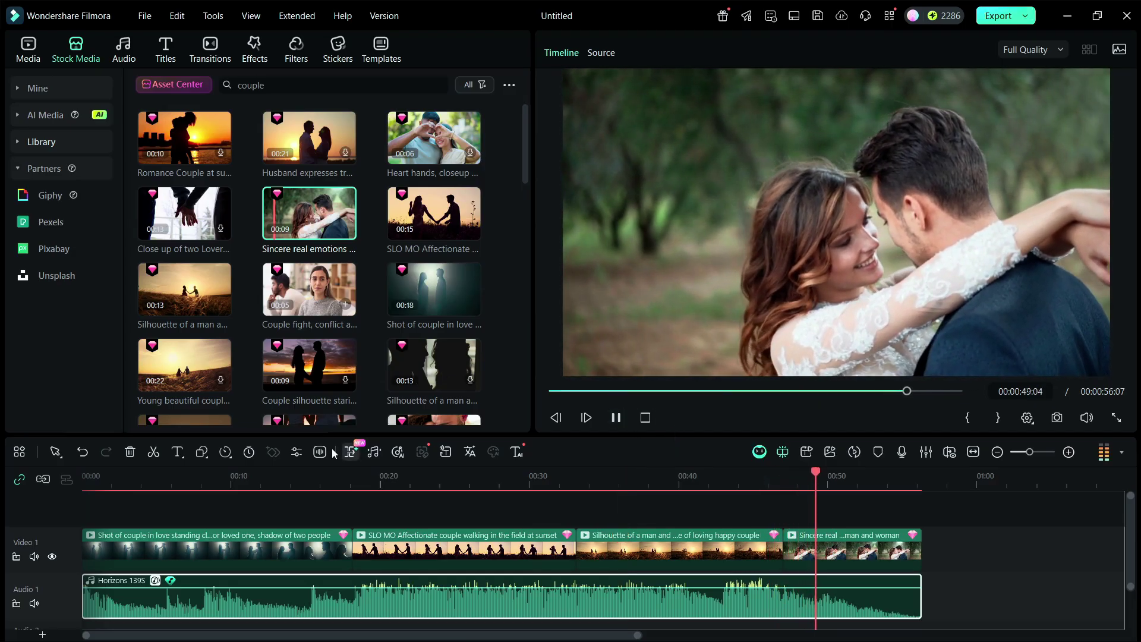
left_click(164, 476)
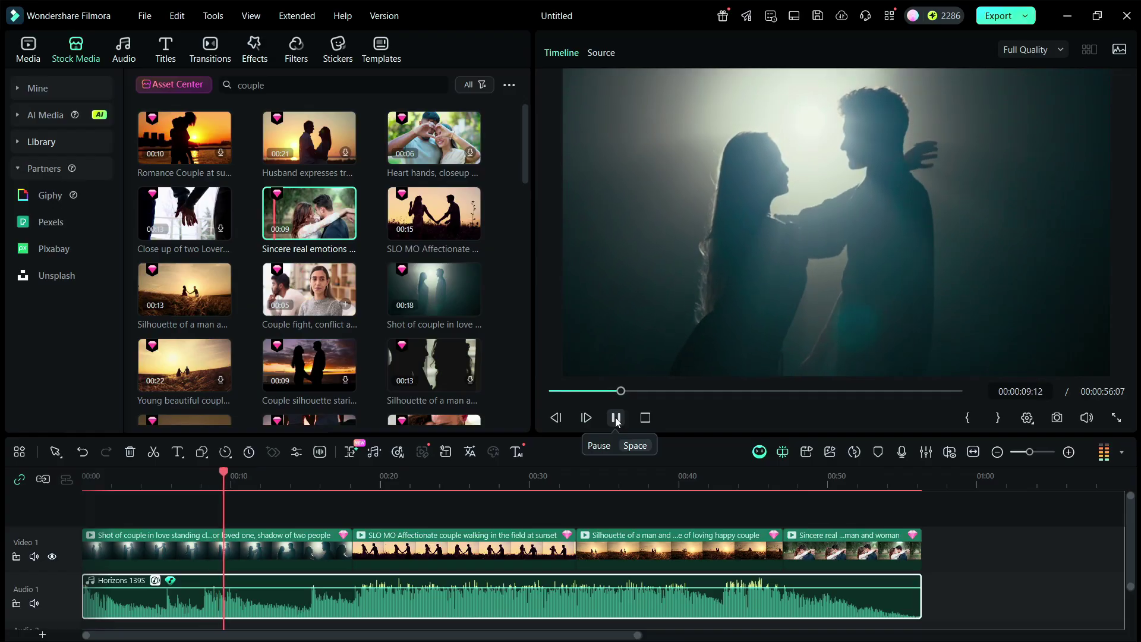
left_click(616, 417)
- Move the Horizons clip later, stretch its start back to 0:00, and replay the montage
left_click_drag(562, 597, 764, 603)
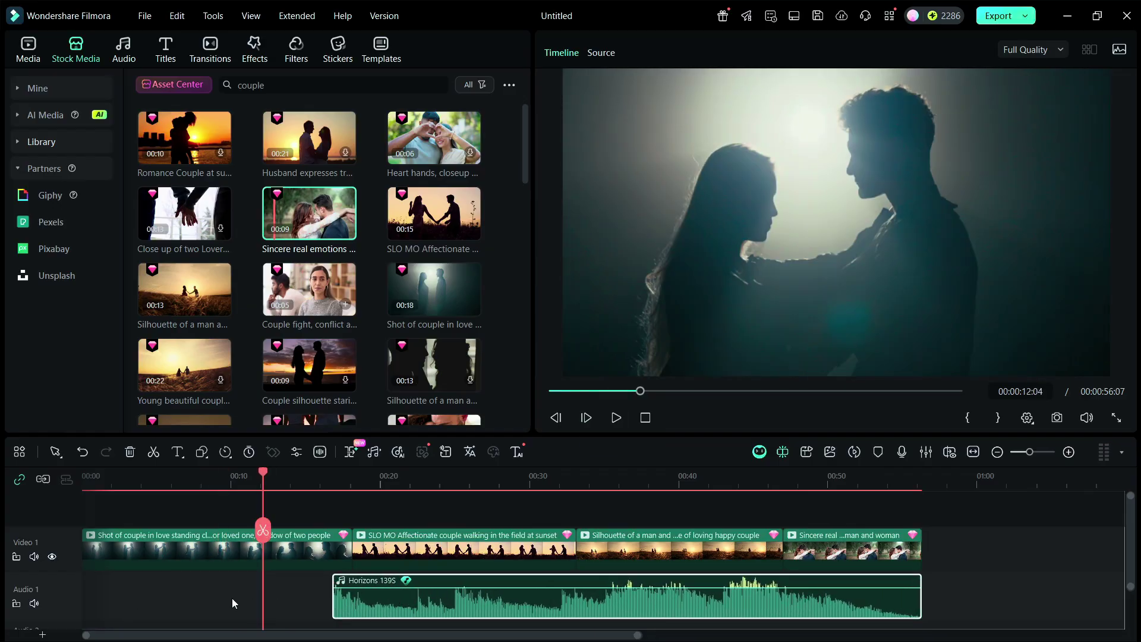
left_click_drag(336, 600, 82, 601)
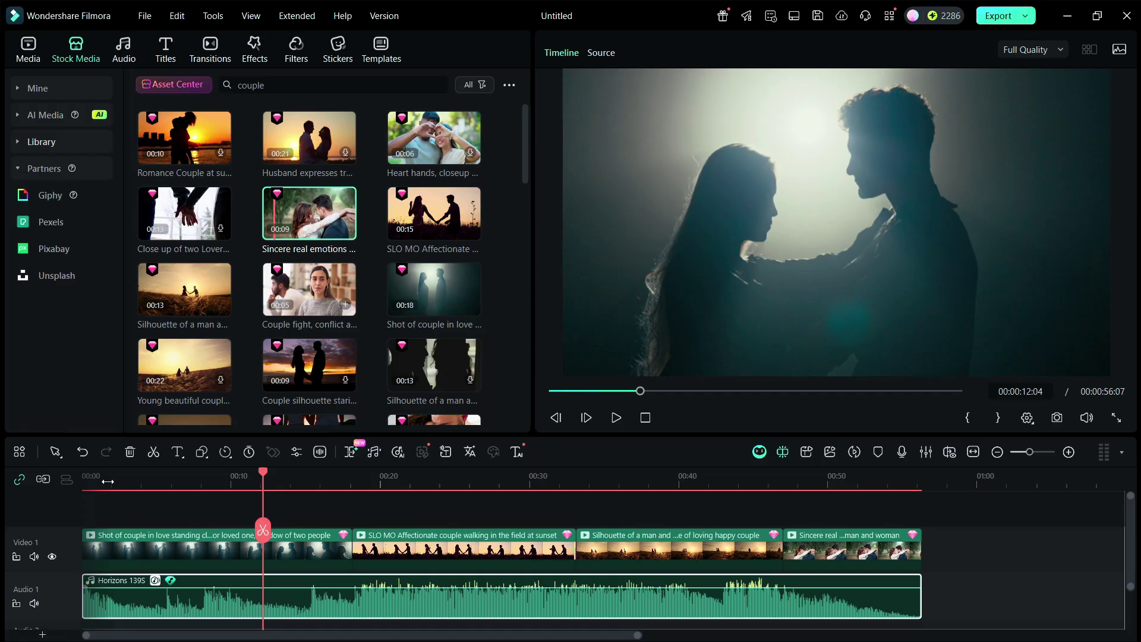
left_click(107, 481)
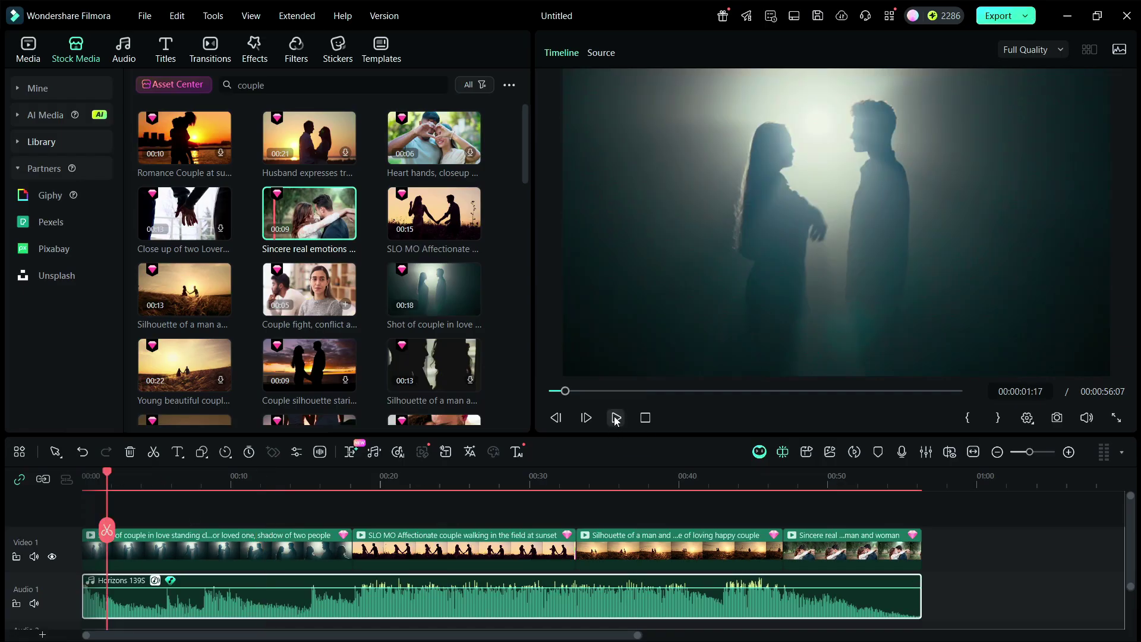
left_click(616, 417)
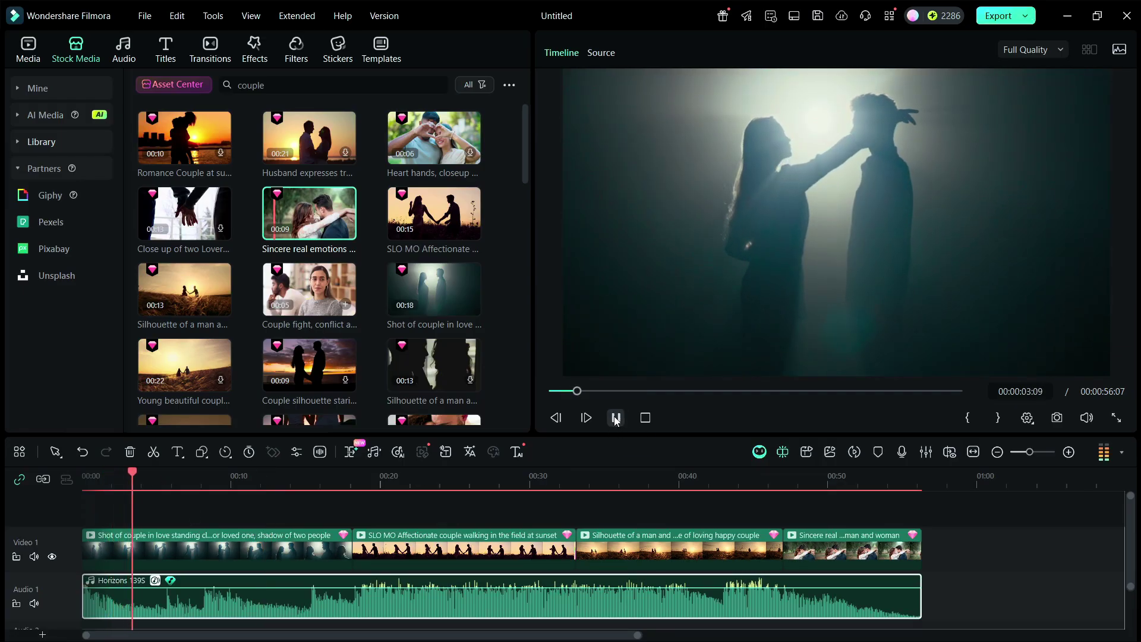
left_click(382, 477)
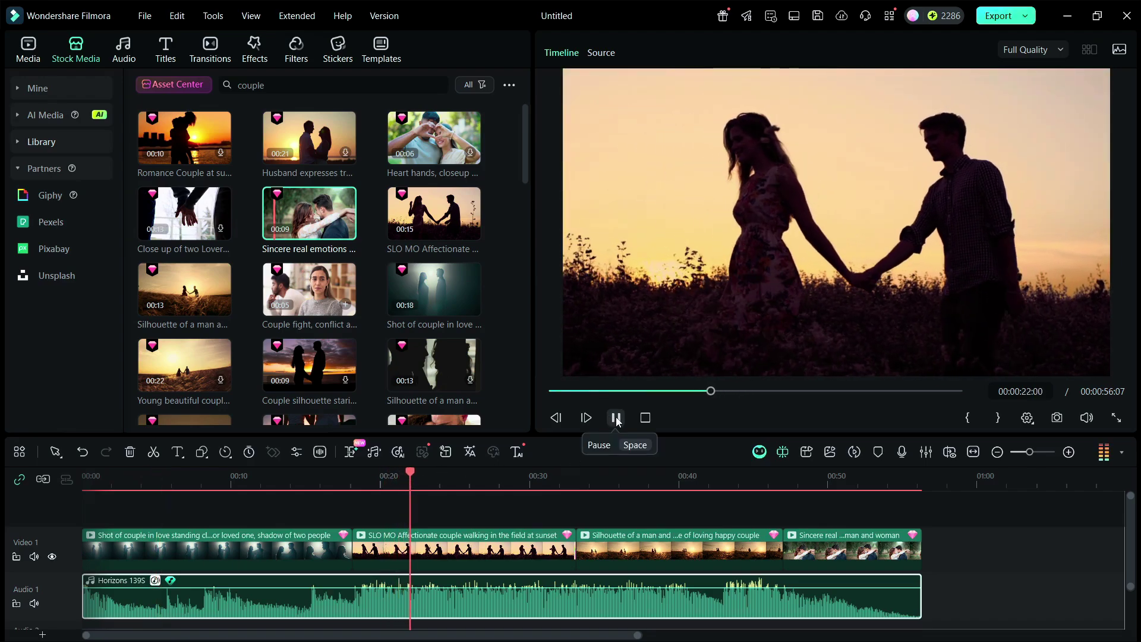
left_click(615, 417)
scroll(549, 575, "down", 1)
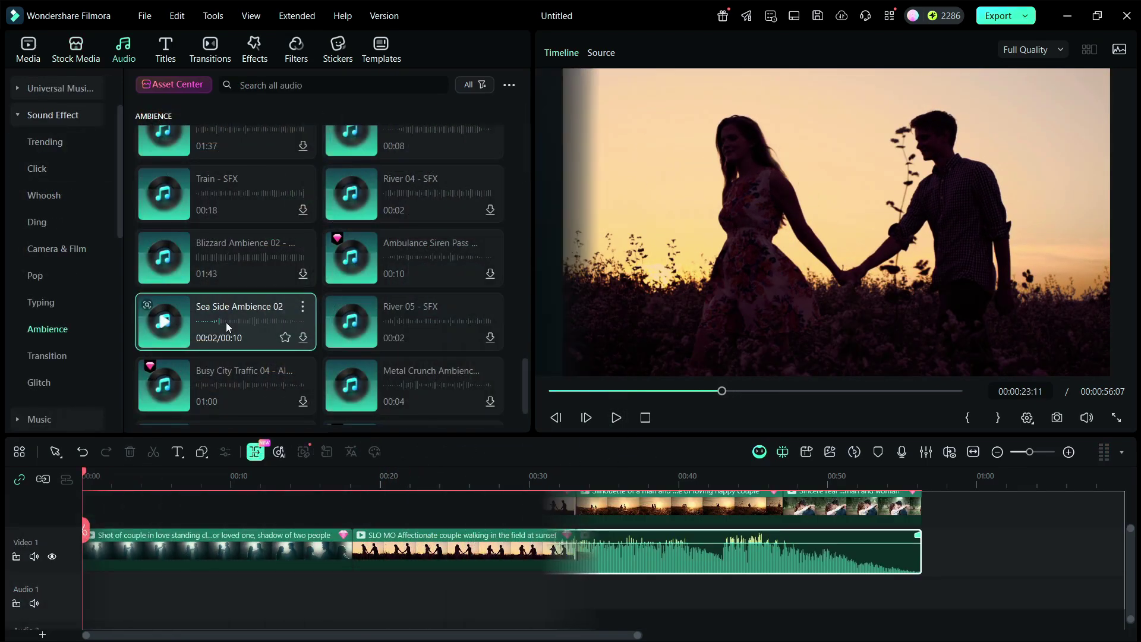
- Add Sea Side Ambience 02 at the audio track start, paste two copies, then delete both copies
mouse_move(225, 321)
left_mouse_down()
mouse_move(67, 615)
mouse_move(74, 591)
left_mouse_up()
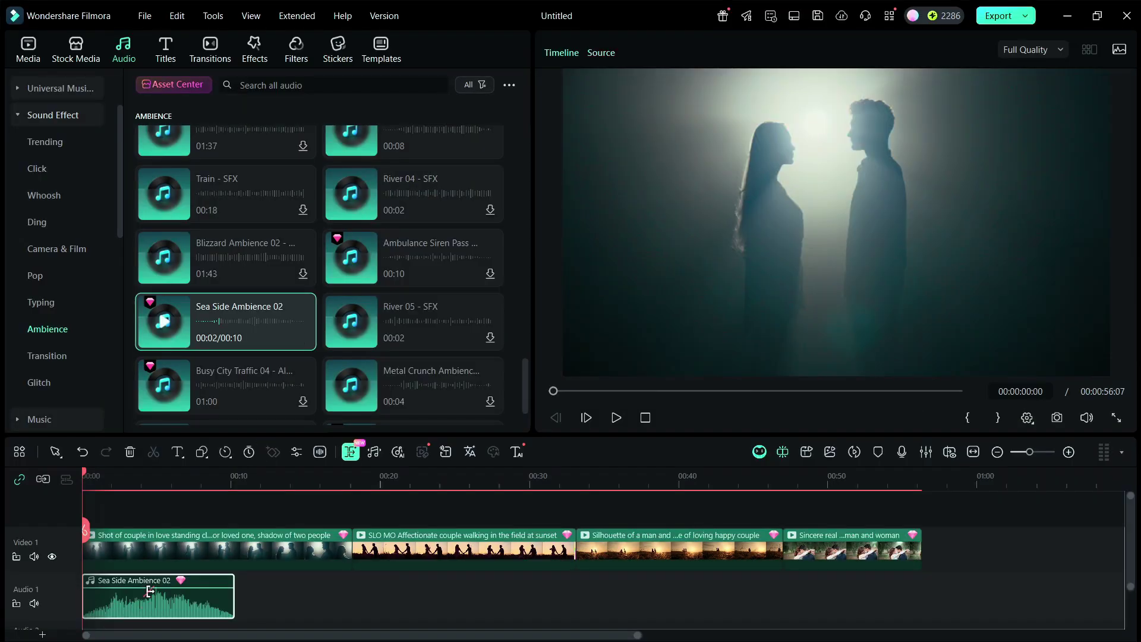
key("ctrl+c")
key("ctrl+v")
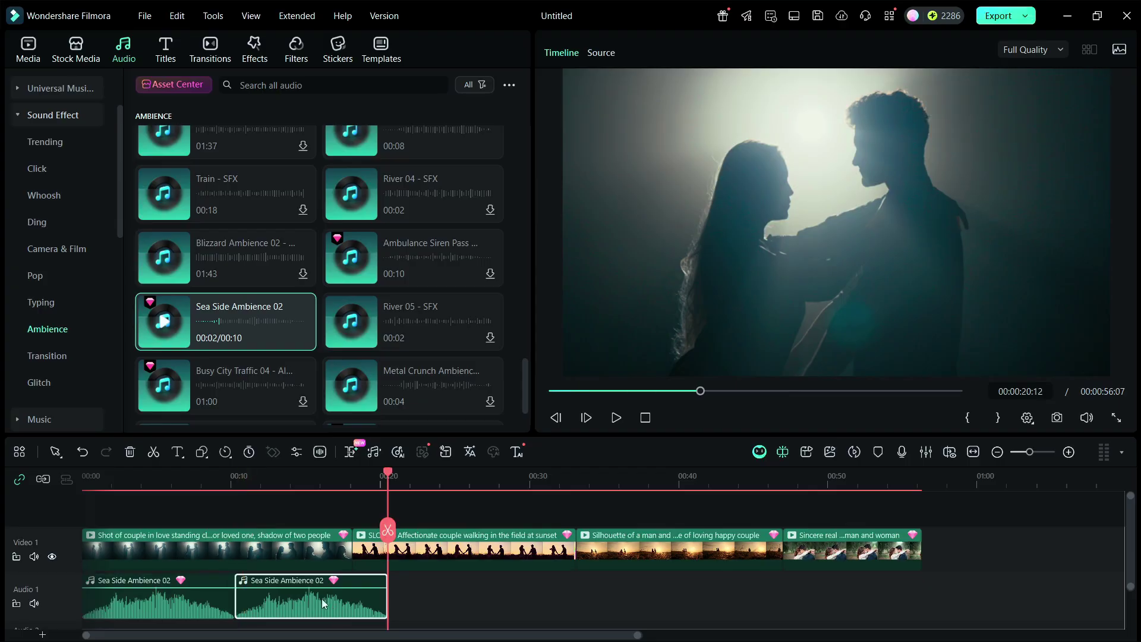
key("ctrl+v")
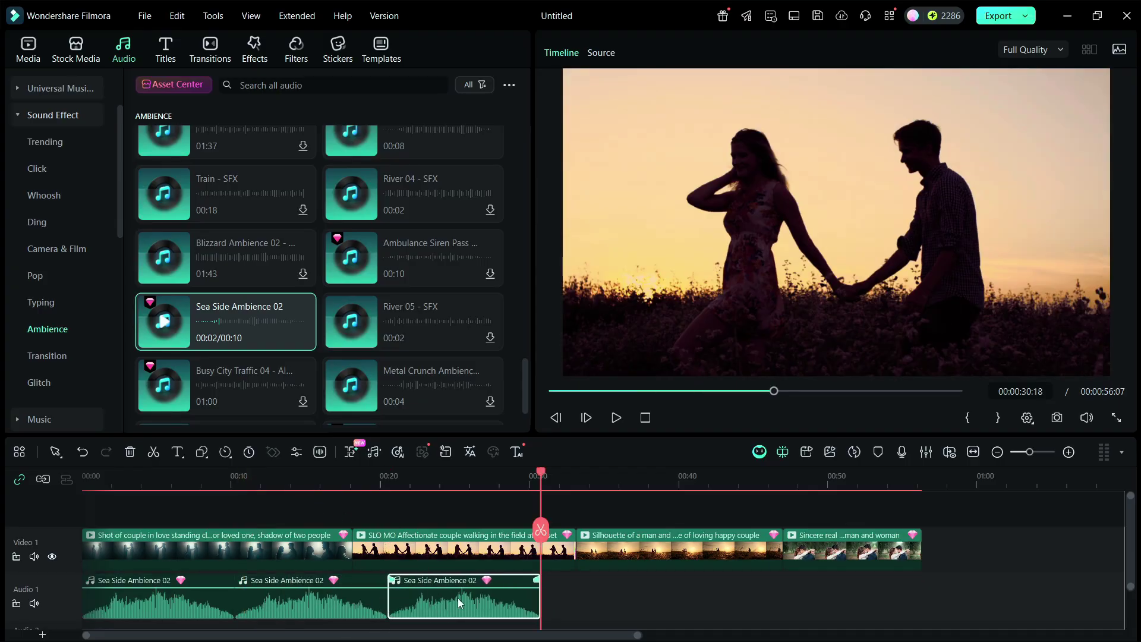
key("Delete")
left_click(348, 610)
key("Delete")
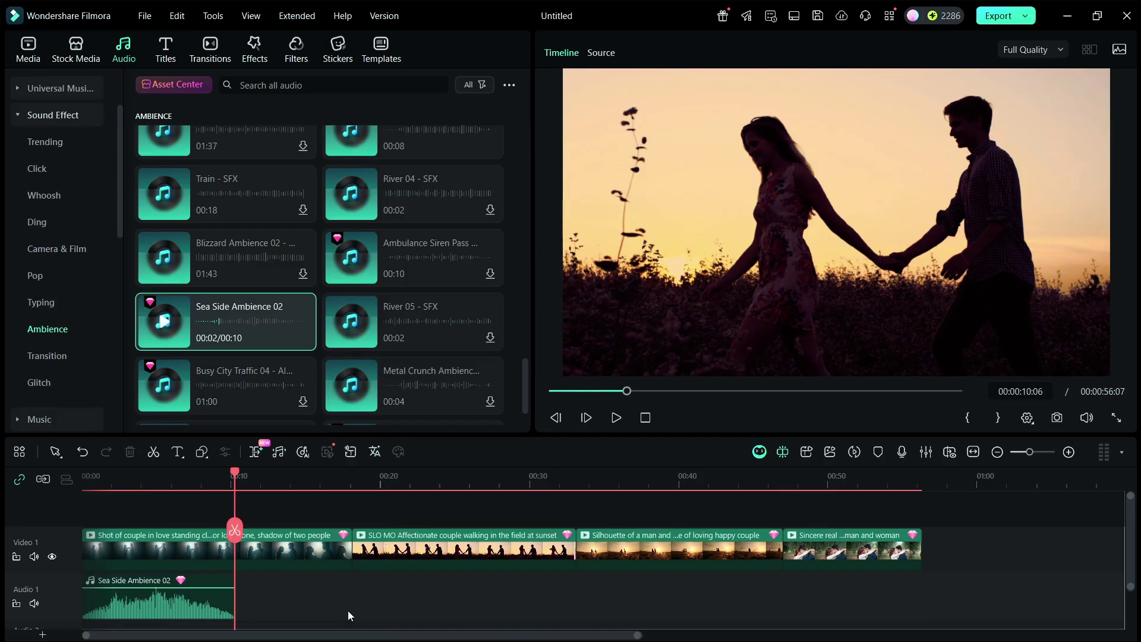
- Stretch the remaining Sea Side Ambience 02 clip to the end of the montage
left_click(194, 611)
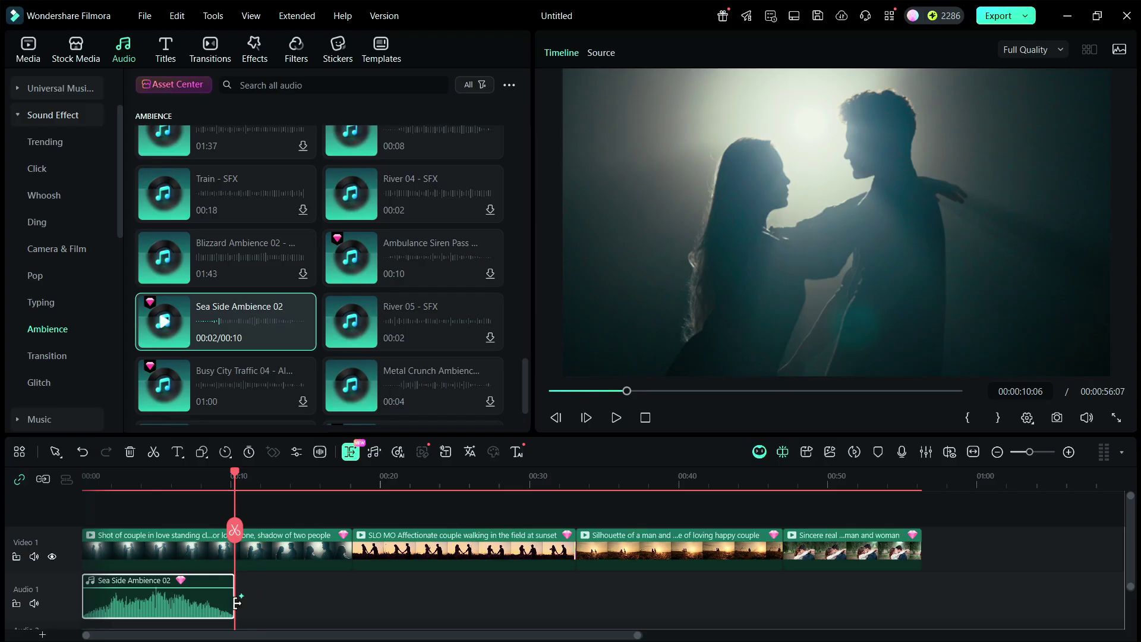
left_click_drag(230, 603, 919, 606)
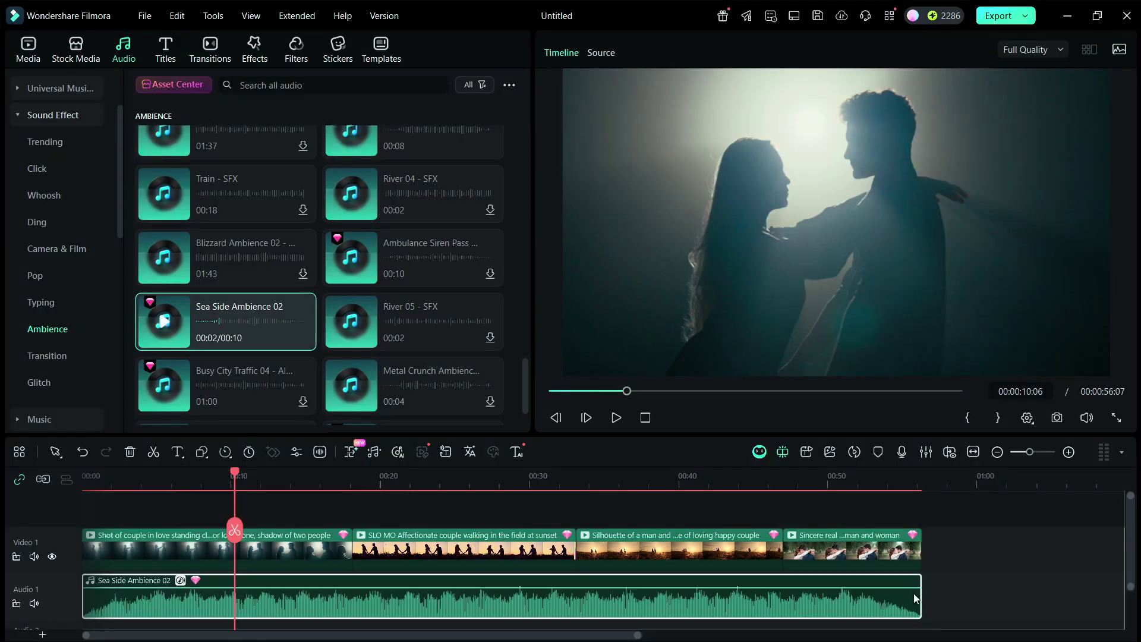
left_click(615, 418)
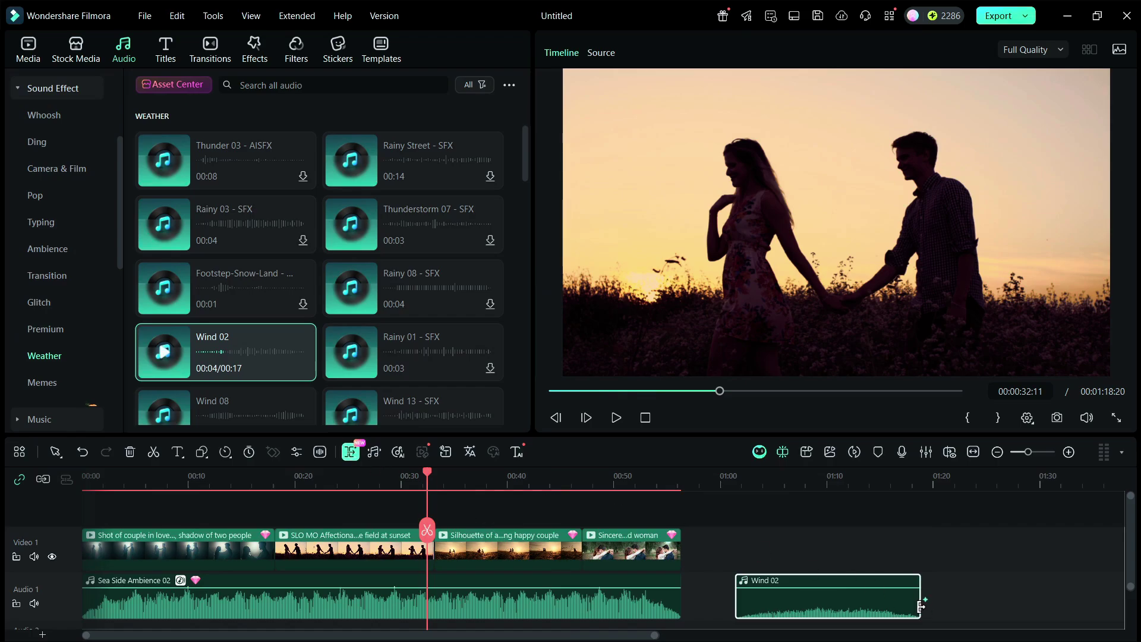
- Lengthen the Wind 02 clip so the project runs to about 1:34:04, then play it
left_click_drag(921, 607, 1083, 607)
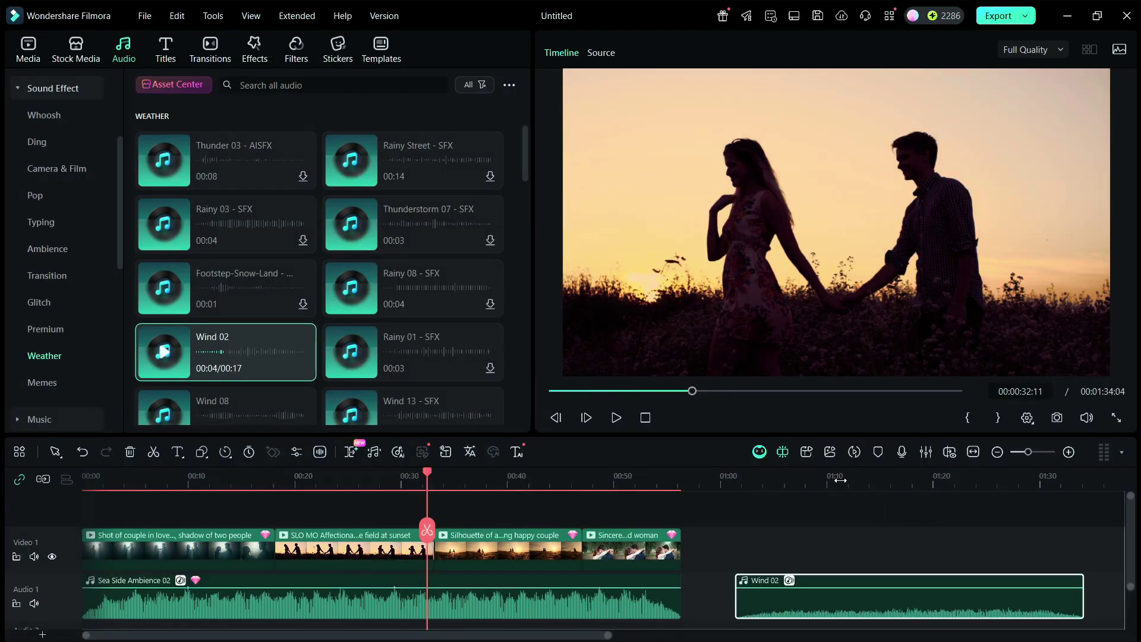
left_click(756, 476)
left_click(615, 417)
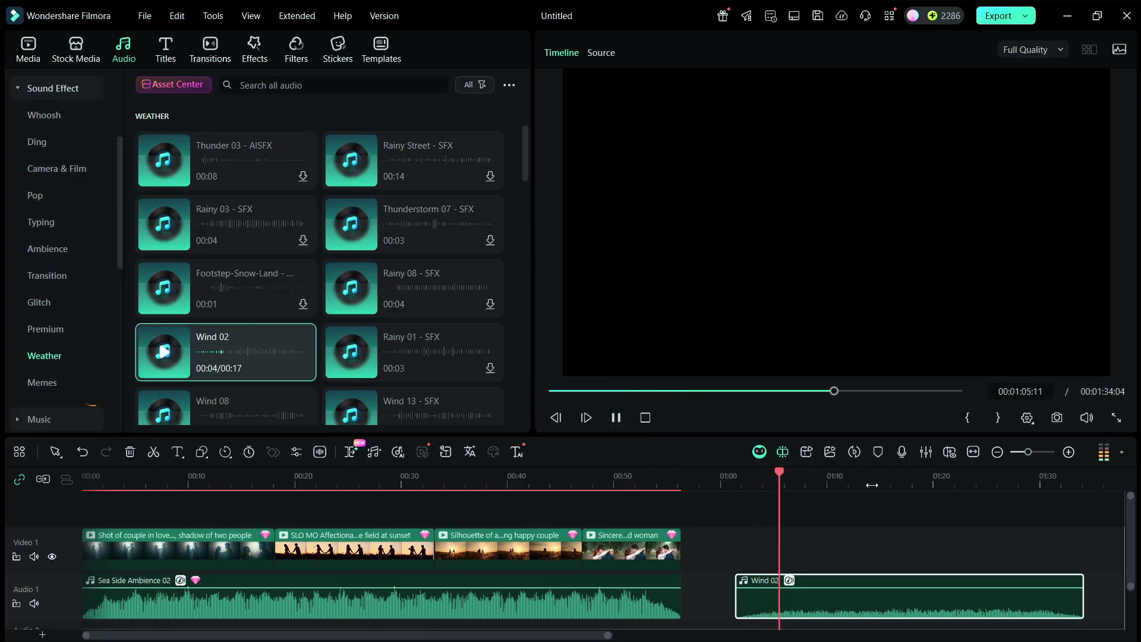